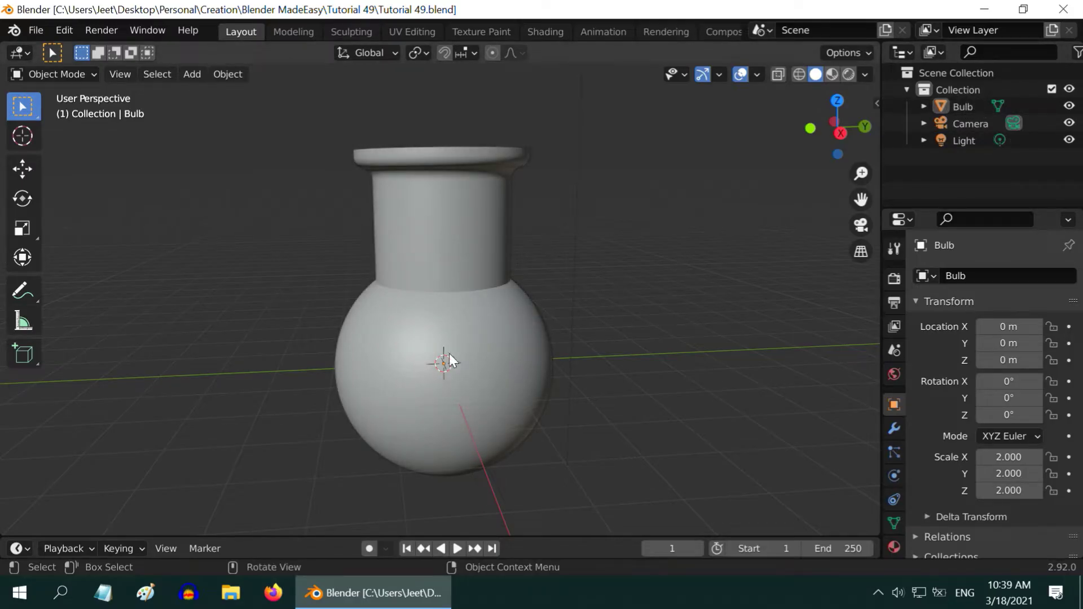
Step: Add a text object and move it along the X axis to about 2.88 m, in front of the bulb
middle_click_drag(480, 435, 598, 459)
left_click(191, 74)
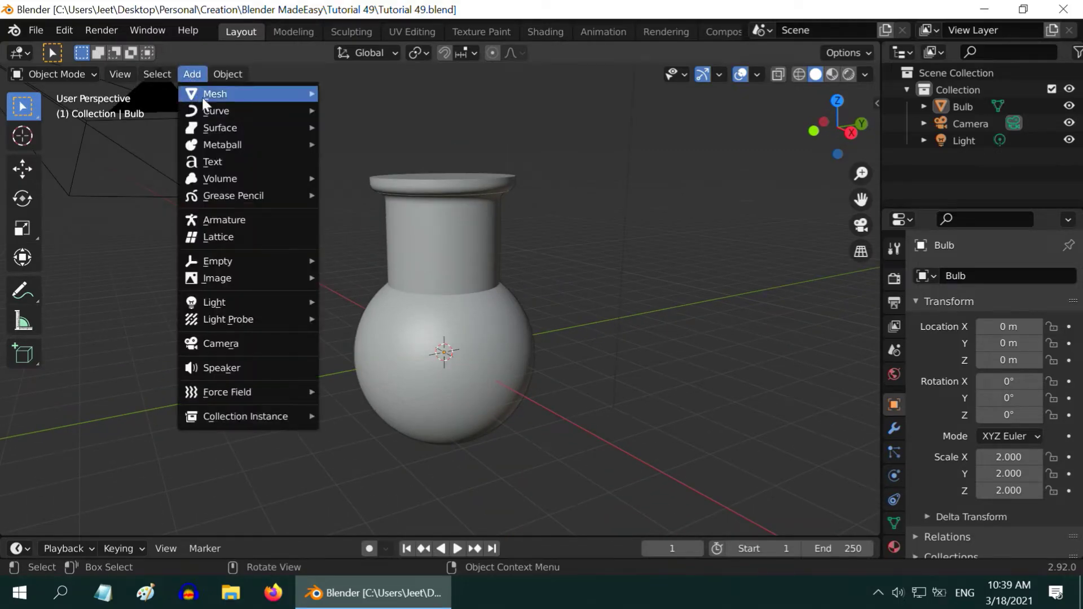
left_click(221, 162)
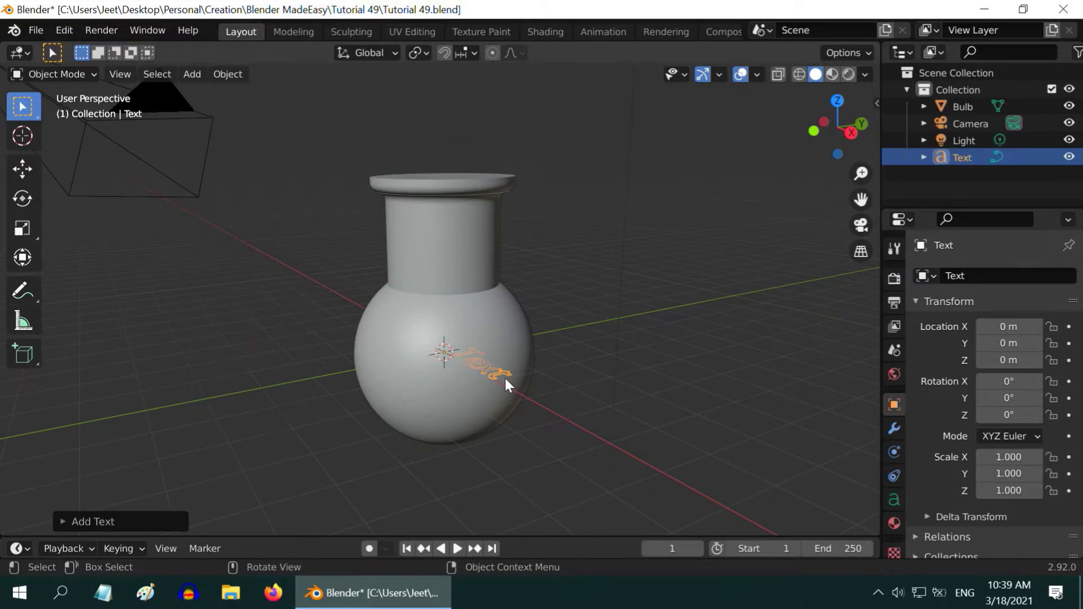
left_click(29, 167)
left_click_drag(501, 381, 571, 423)
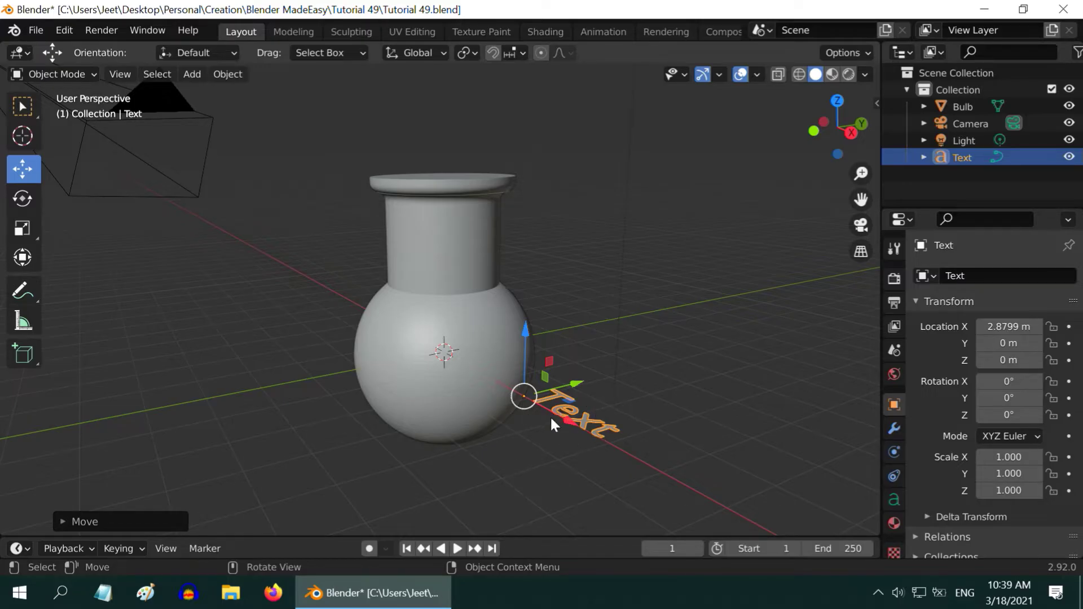
Step: Stand the text upright by setting its X rotation to 90° and its Z rotation to 90°
left_click(1015, 383)
type("90")
key("Return")
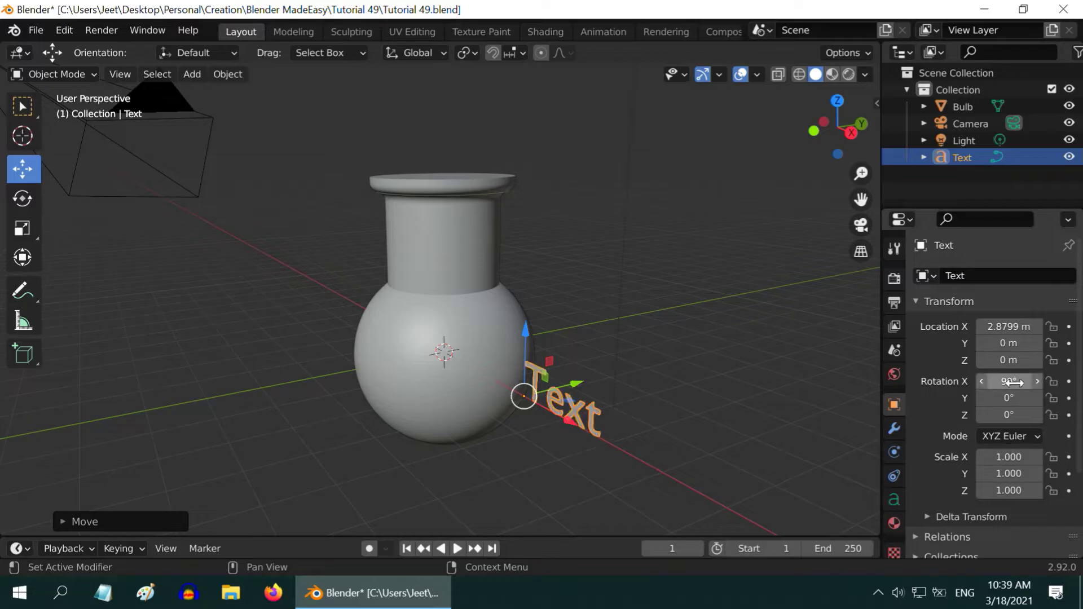
left_click(1013, 414)
type("90")
key("Return")
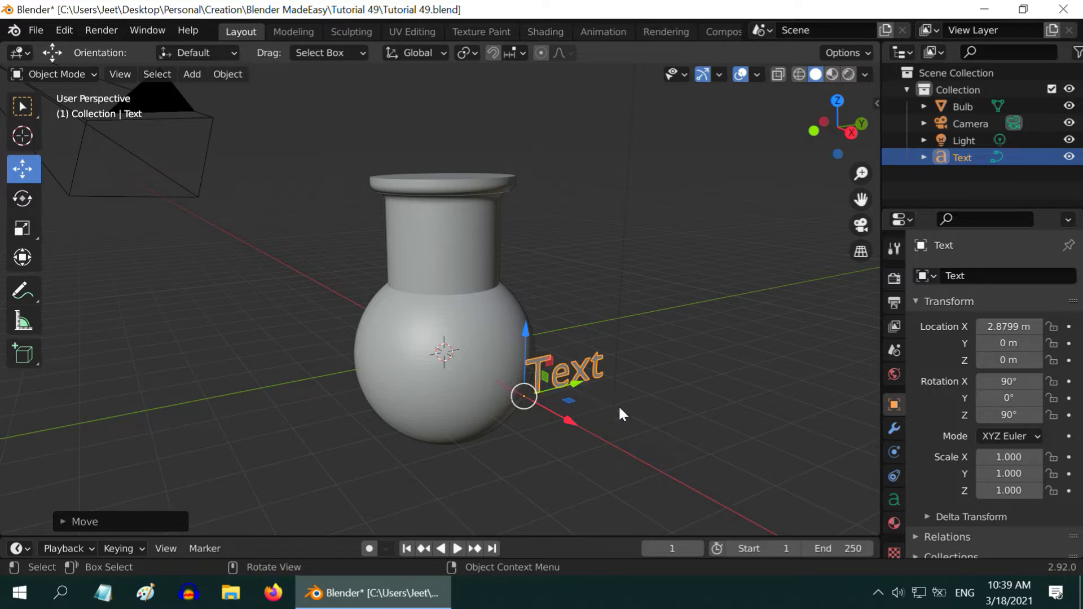
Step: Set both the horizontal and the vertical paragraph alignment of the text to Center
left_click(894, 500)
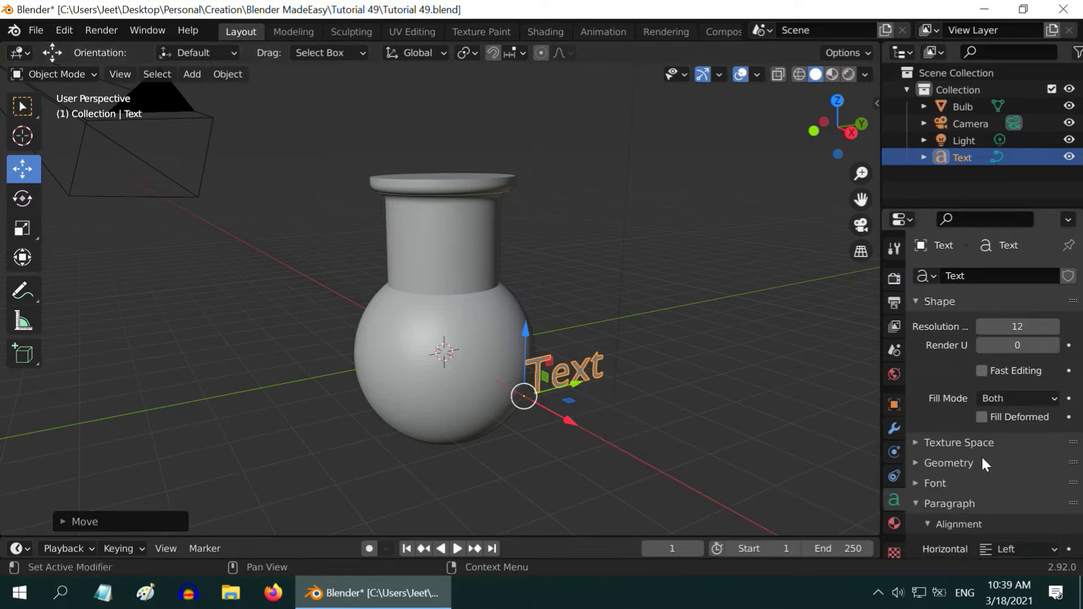
scroll(980, 454, "down", 5)
scroll(980, 455, "down", 3)
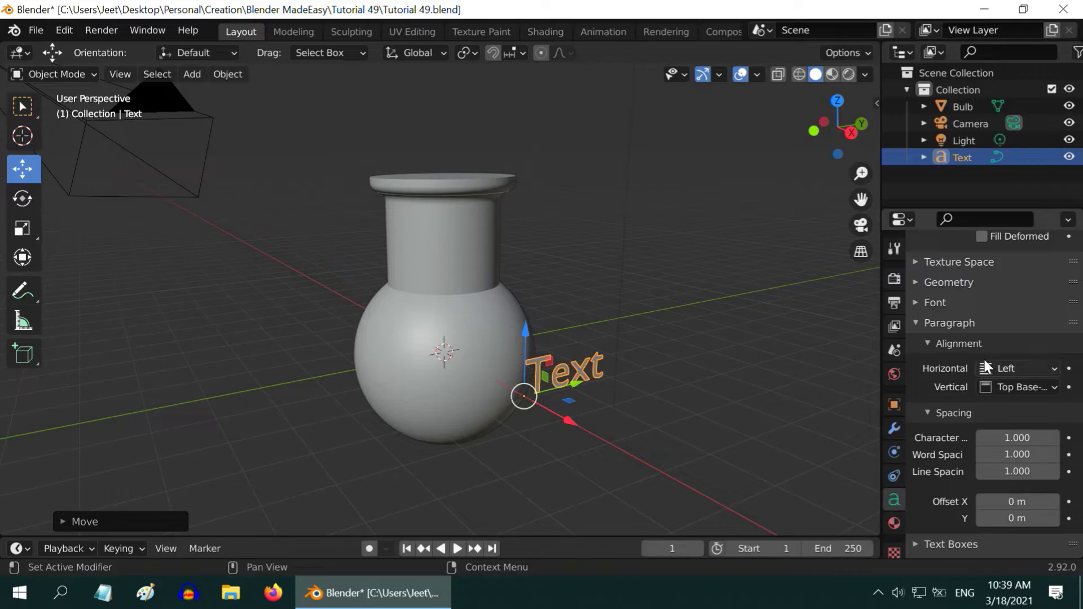
left_click(1007, 369)
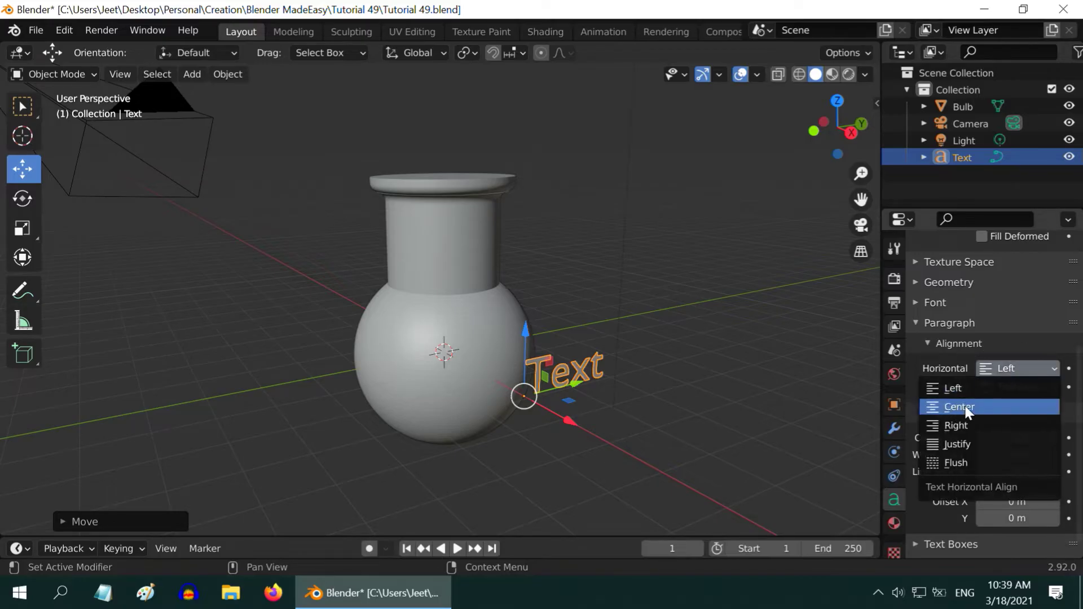
left_click(966, 409)
left_click(1011, 386)
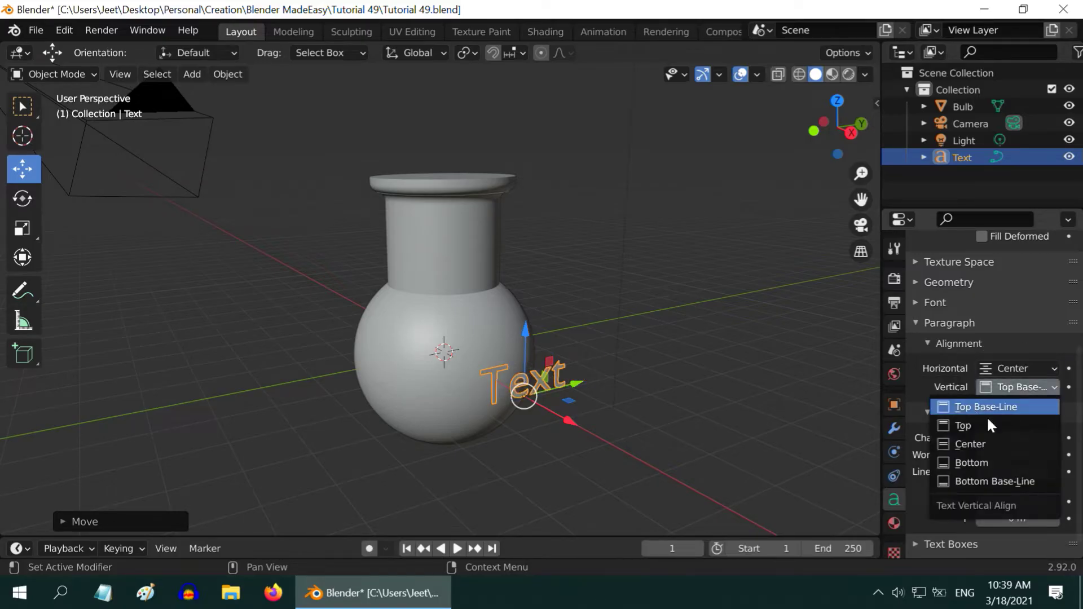
left_click(971, 444)
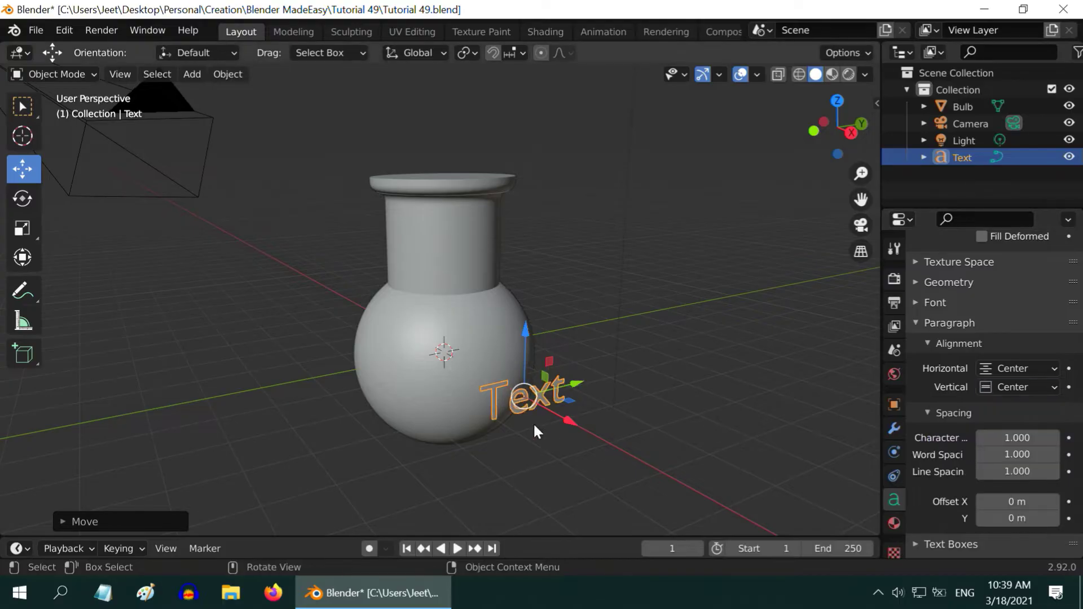
Step: Replace the text's content with "Five", "Minutes" and "Blender" on three separate lines and return to Object Mode
scroll(533, 421, "up", 1)
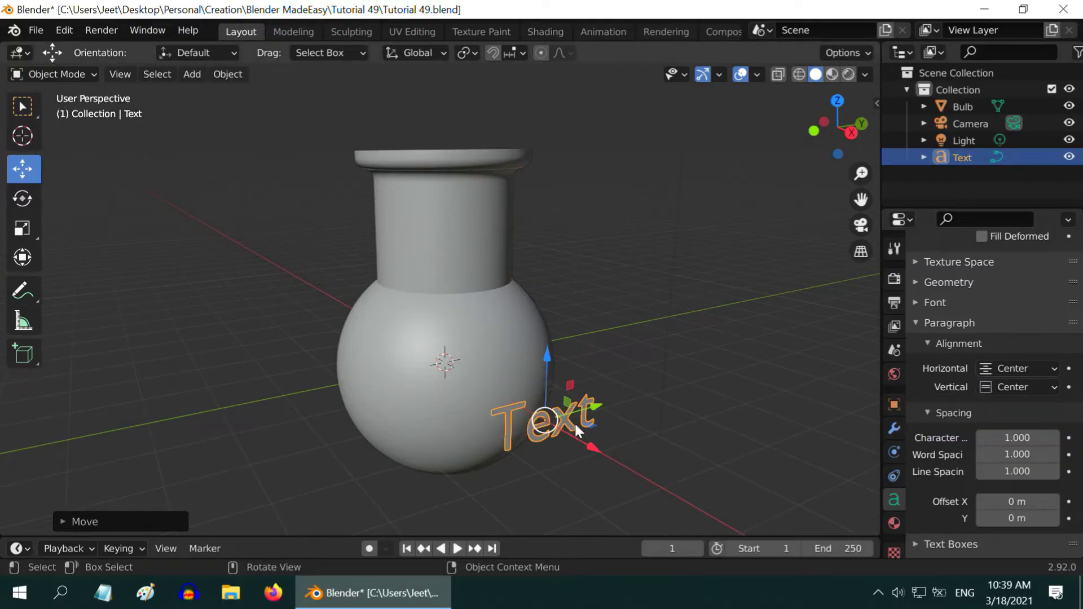
left_click(77, 76)
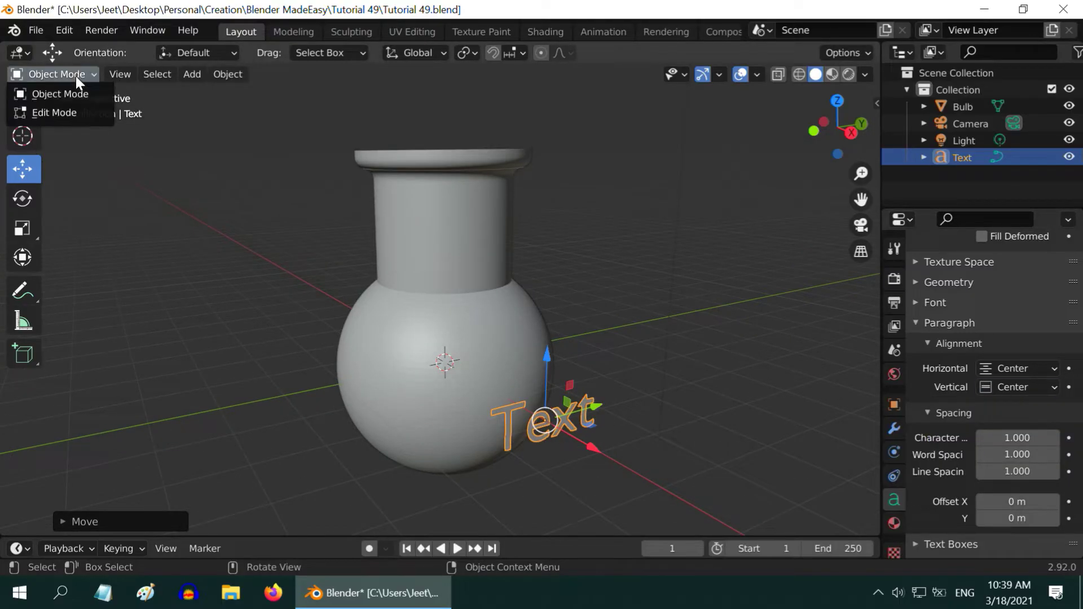
left_click(70, 114)
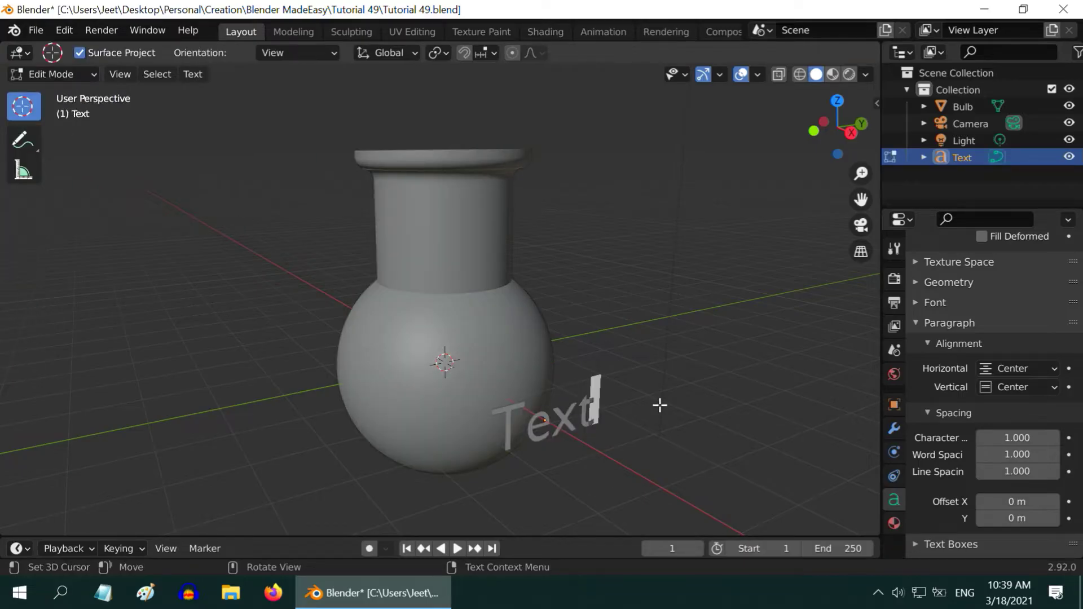
key("BackSpace")
key("BackSpace")
key("BackSpace")
key("BackSpace")
type("Fiv")
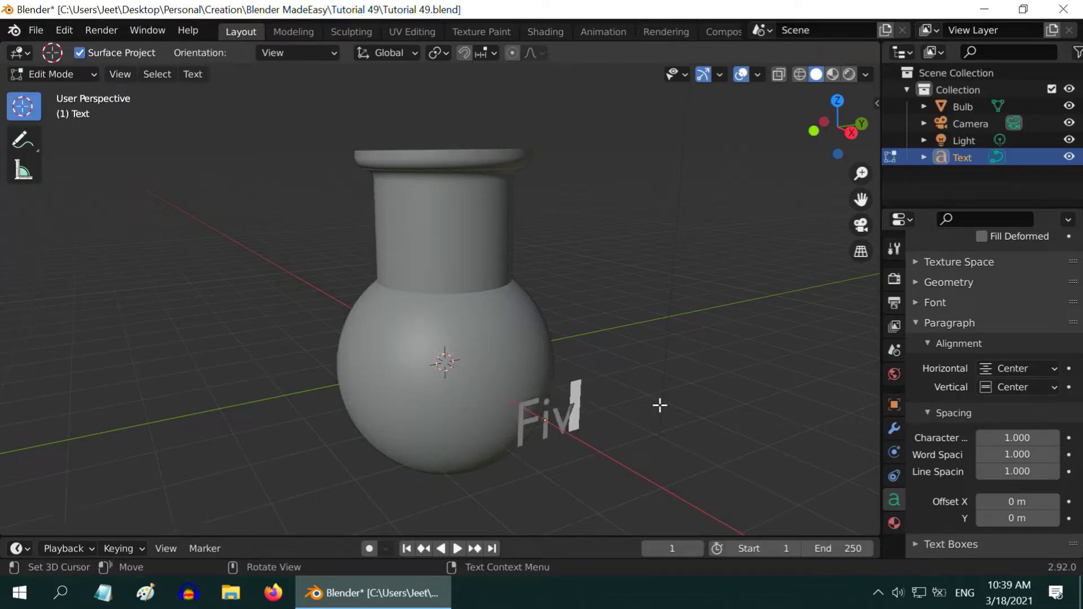
type("e")
key("Return")
type("Minutes")
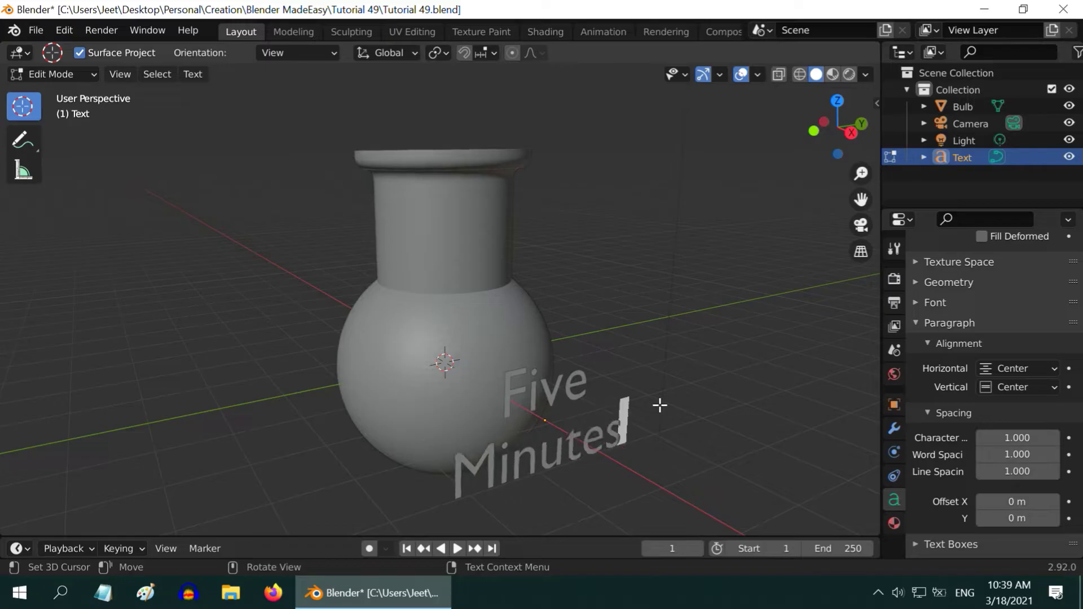
key("Return")
type("Blender")
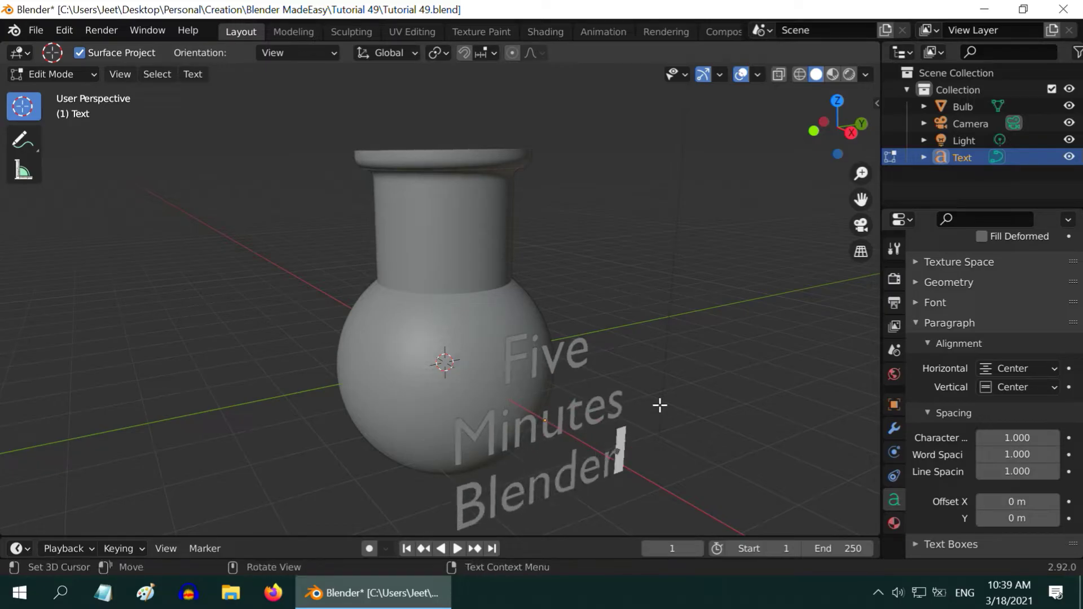
left_click(60, 76)
left_click(60, 94)
scroll(581, 444, "down", 1)
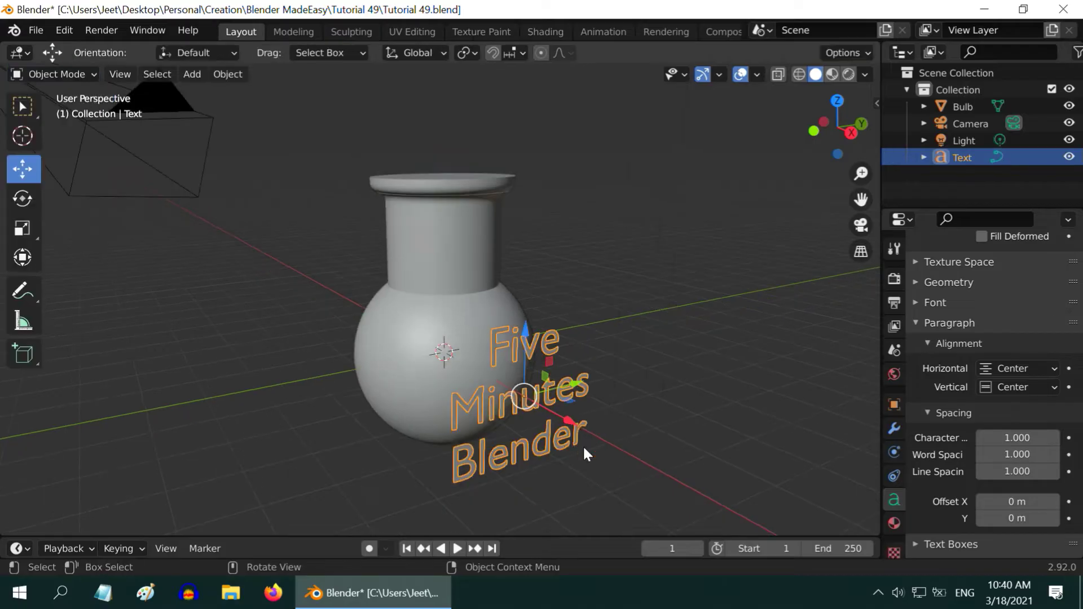
Step: Set the font size of the three-line text to 0.75
left_click(22, 110)
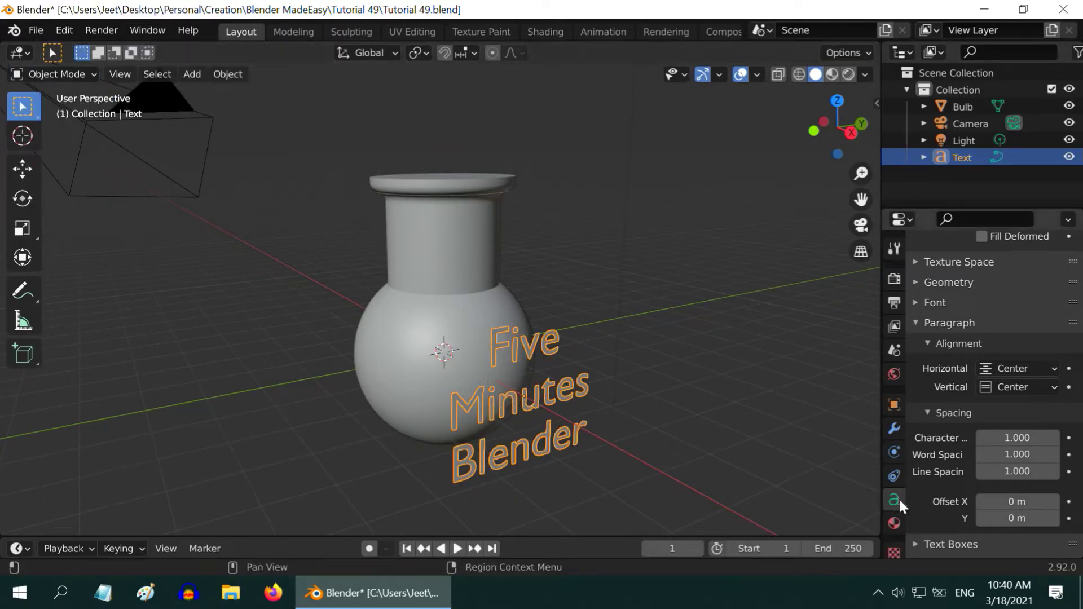
left_click(915, 300)
scroll(990, 415, "down", 2)
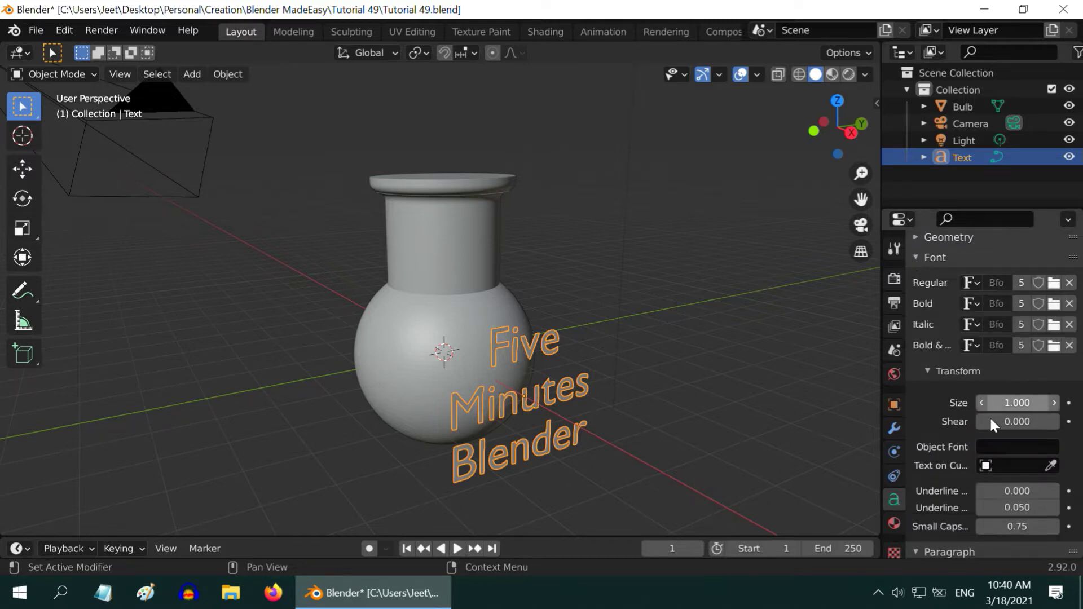
scroll(990, 415, "down", 1)
left_click(1030, 403)
key("BackSpace")
key("Return")
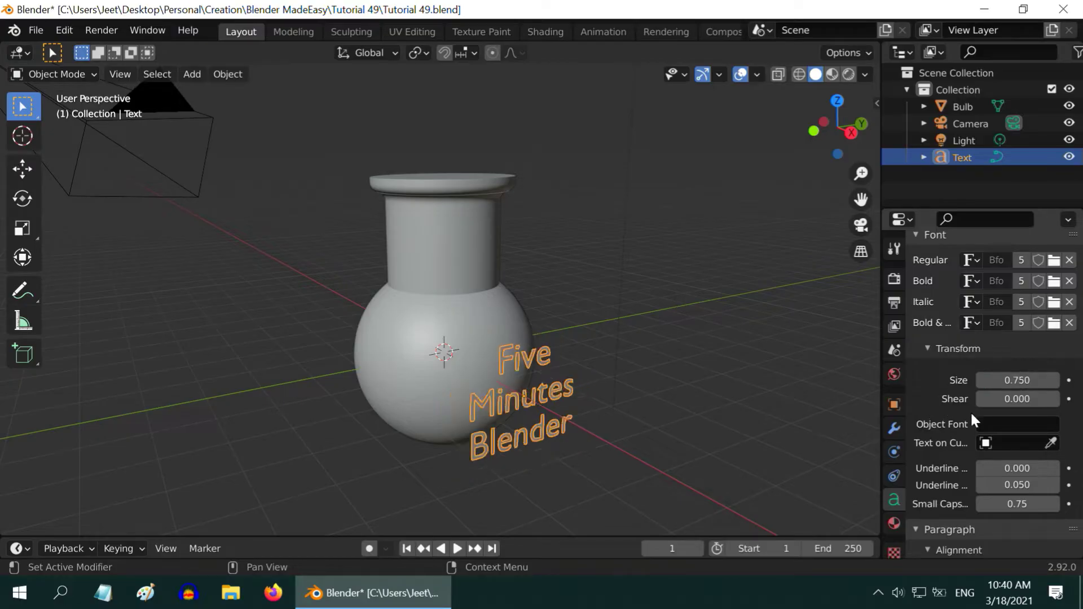
Step: Set the line spacing of the text to 0.85
scroll(1000, 471, "down", 5)
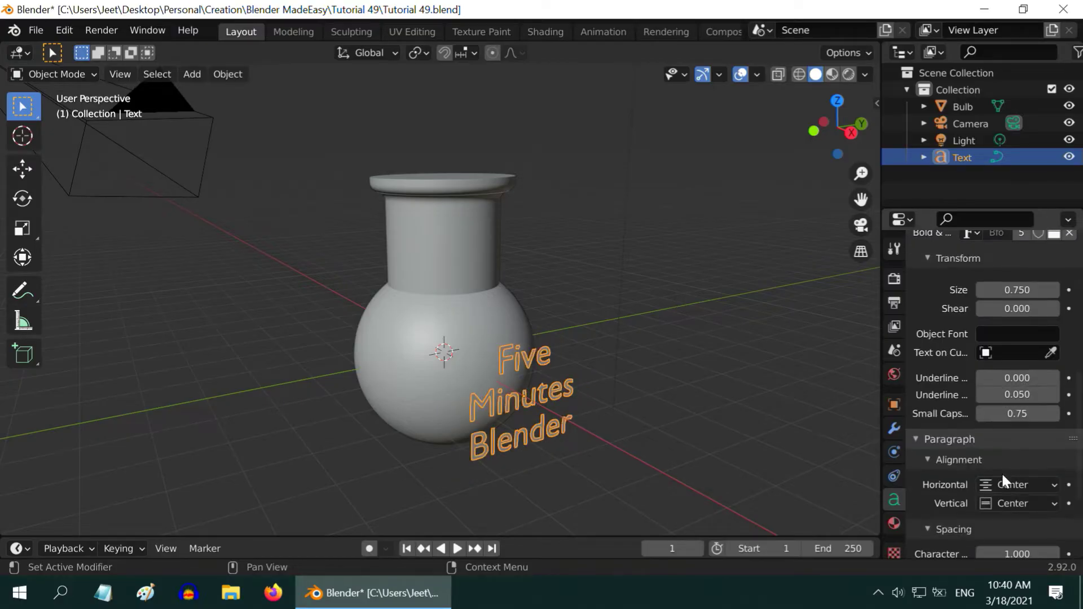
left_click(1015, 519)
type("1.0")
key("BackSpace")
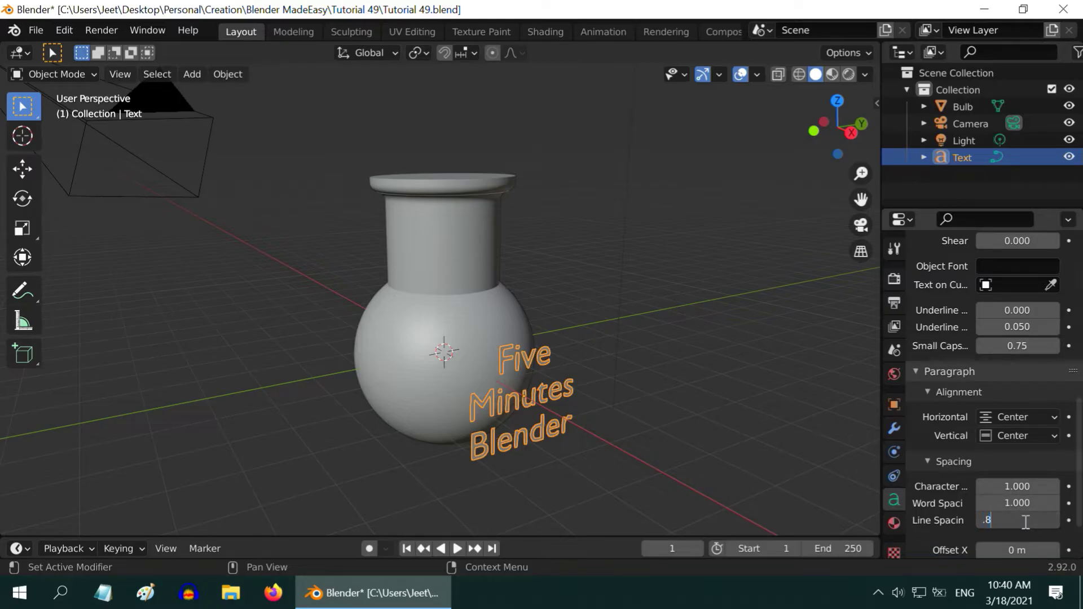
key("Return")
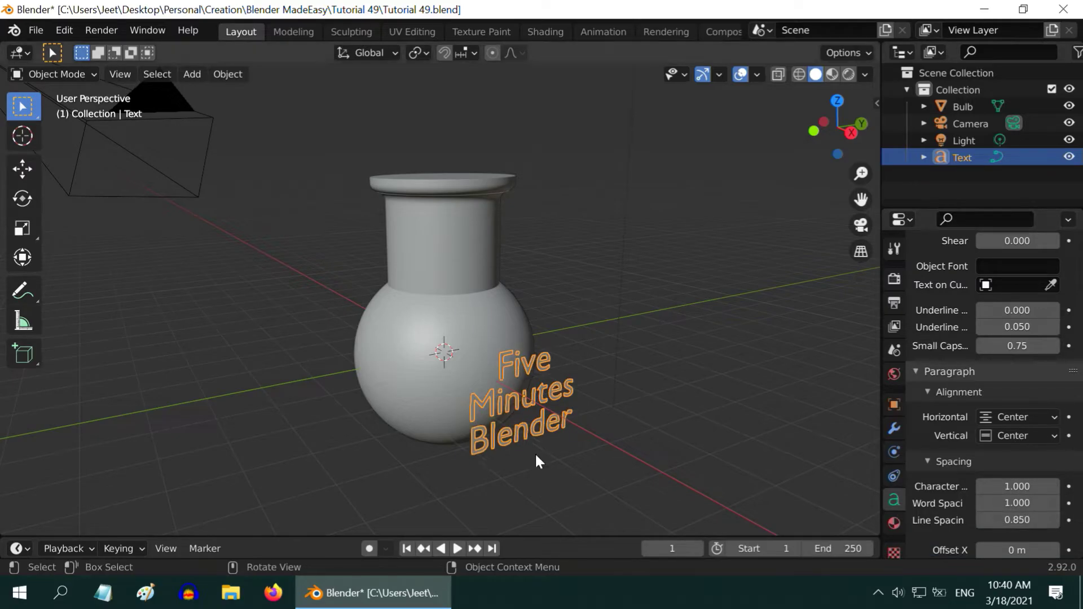
Step: Move the text up and closer to the bulb, to about X 1.95 m and Z 1.79 m
scroll(534, 445, "up", 1)
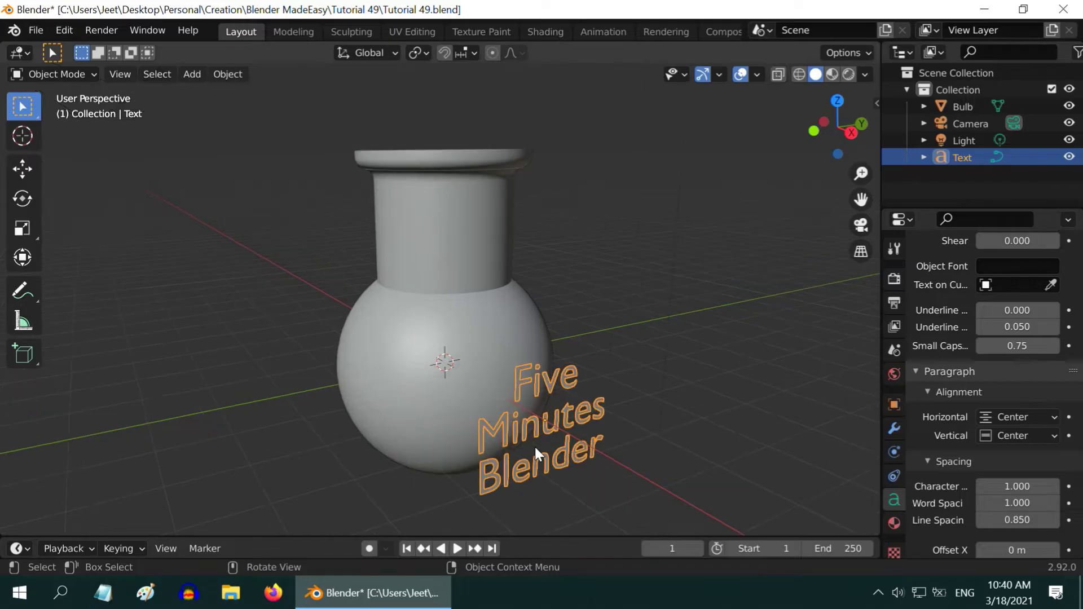
left_click(21, 171)
left_click_drag(546, 358, 527, 235)
middle_click_drag(337, 319, 423, 350)
left_click_drag(684, 301, 624, 293)
middle_click_drag(619, 357, 635, 299)
left_click_drag(626, 273, 619, 273)
middle_click_drag(629, 344, 524, 340)
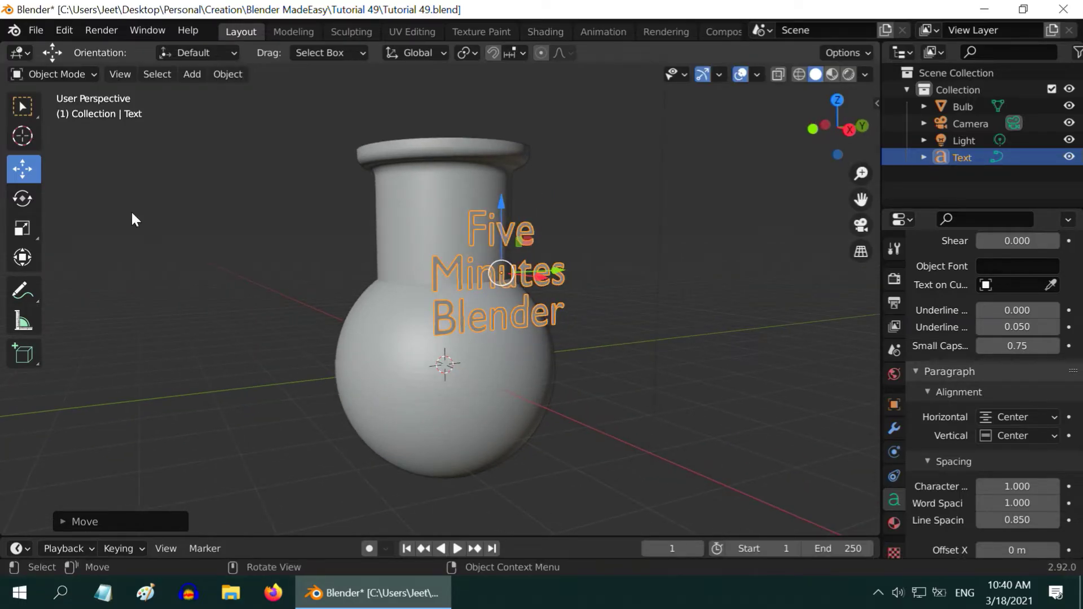
left_click(24, 110)
Step: Inspect the text's placement against the bulb, select the Bulb object and hide it in the viewport
scroll(503, 323, "up", 1)
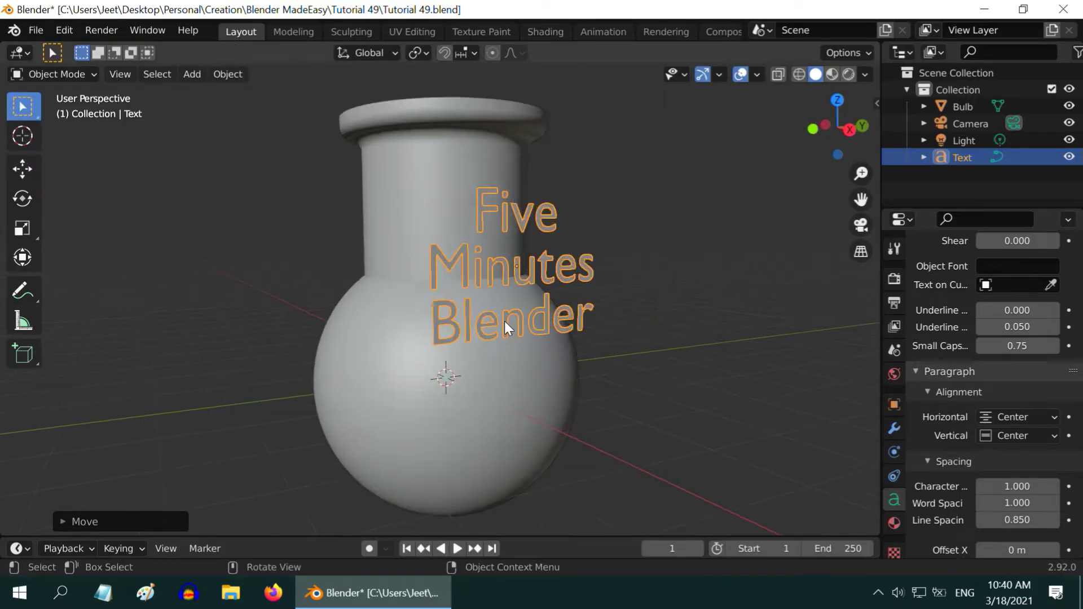
middle_click_drag(520, 293, 299, 314)
middle_click_drag(461, 352, 389, 346)
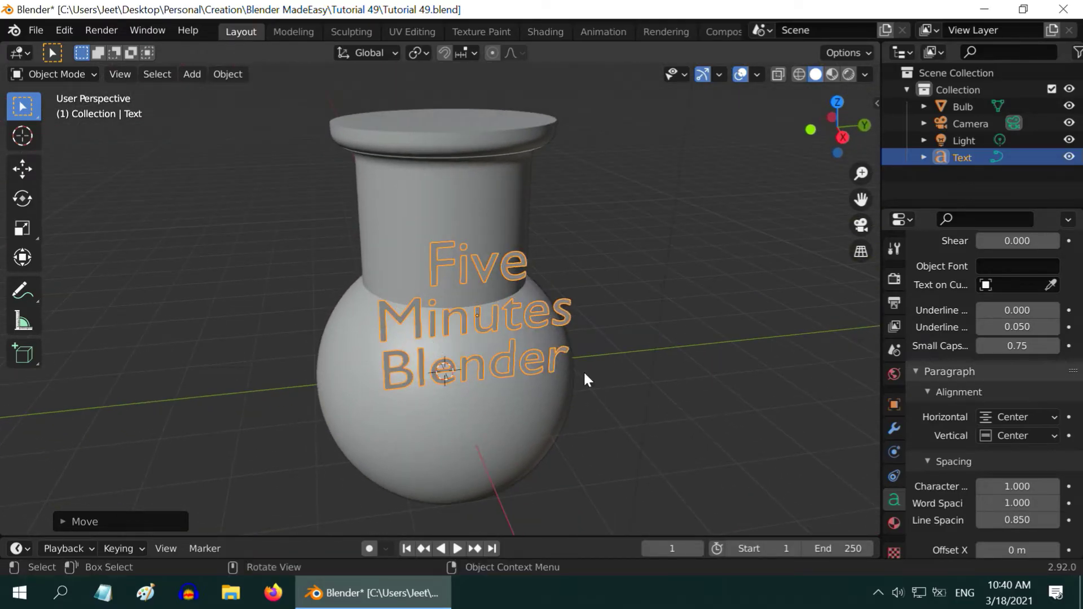
middle_click_drag(583, 373, 575, 402)
left_click(480, 433)
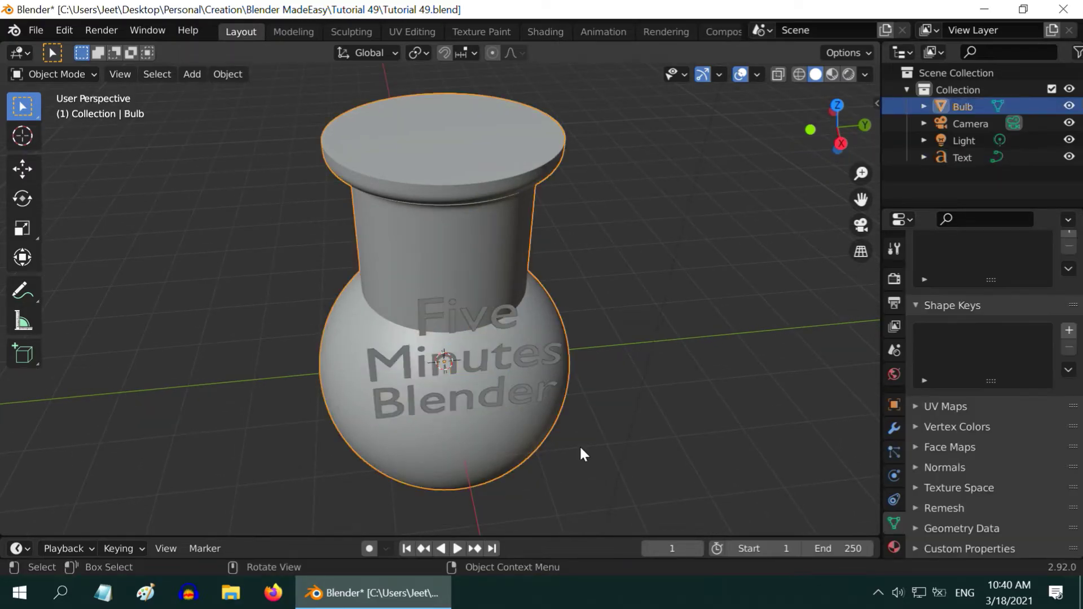
middle_click_drag(580, 445, 642, 377)
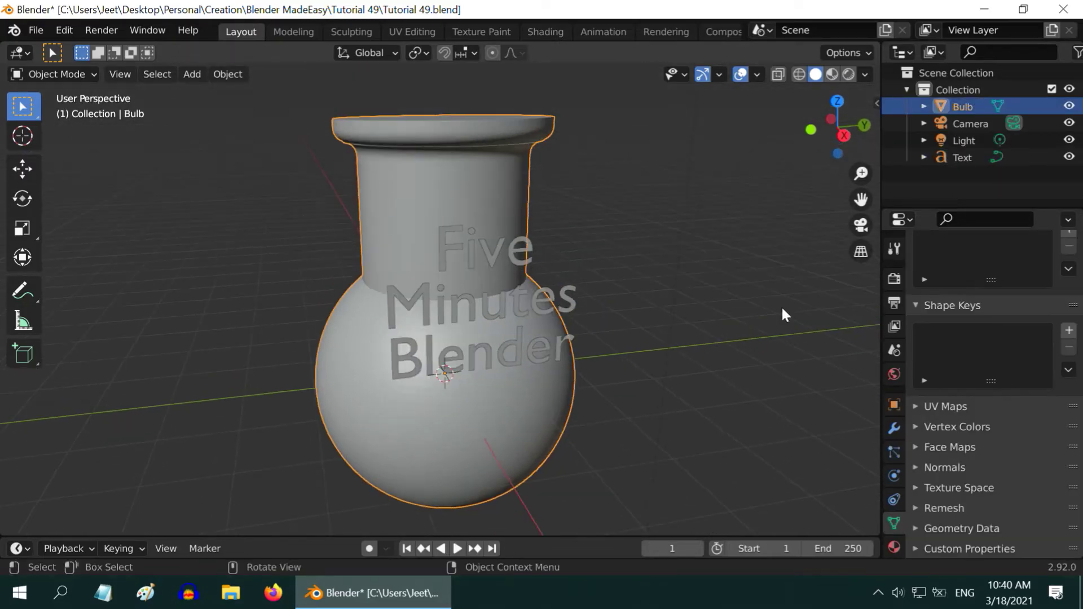
left_click(1069, 106)
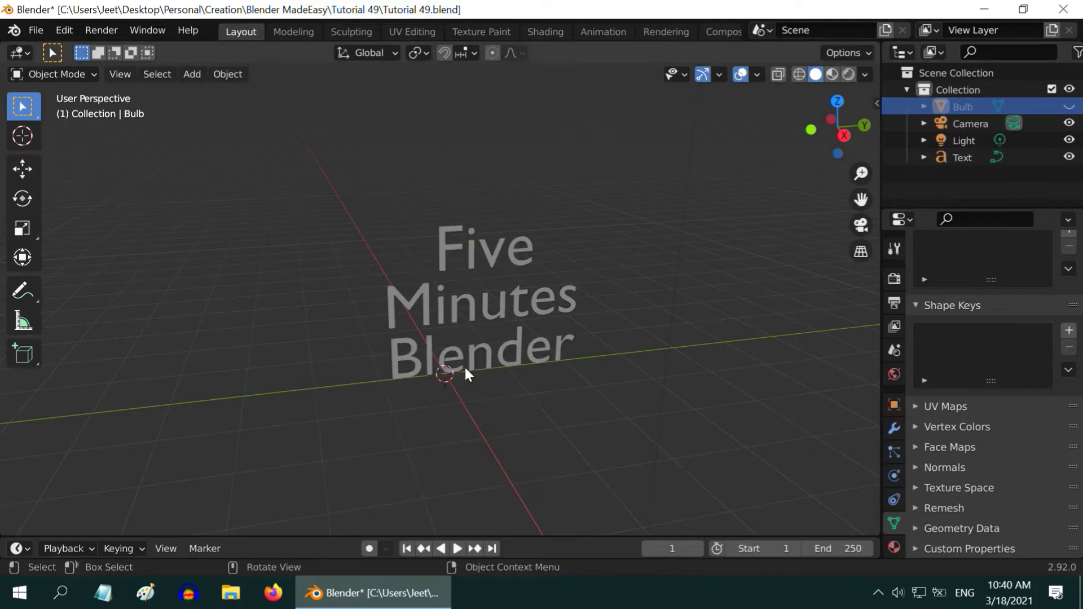
Step: Add an empty displayed as a cube at the world origin
left_click(191, 74)
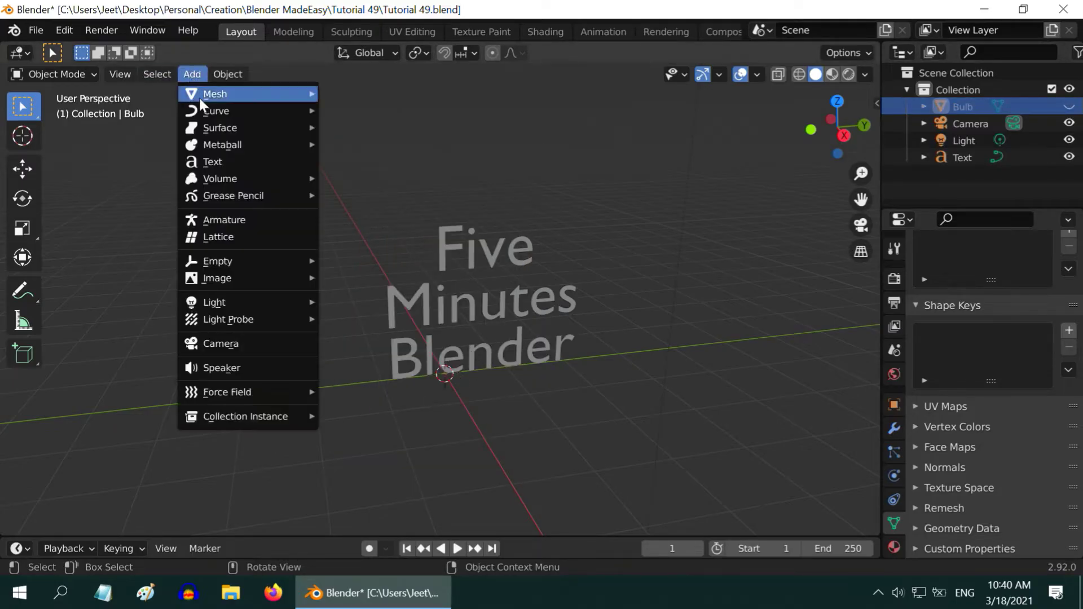
mouse_move(233, 260)
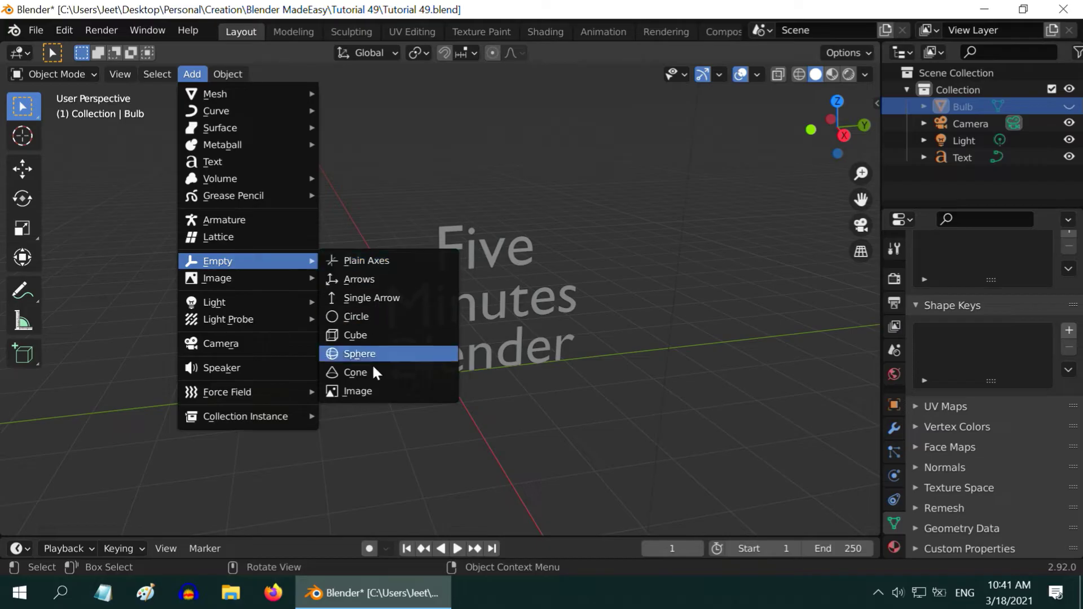
left_click(359, 336)
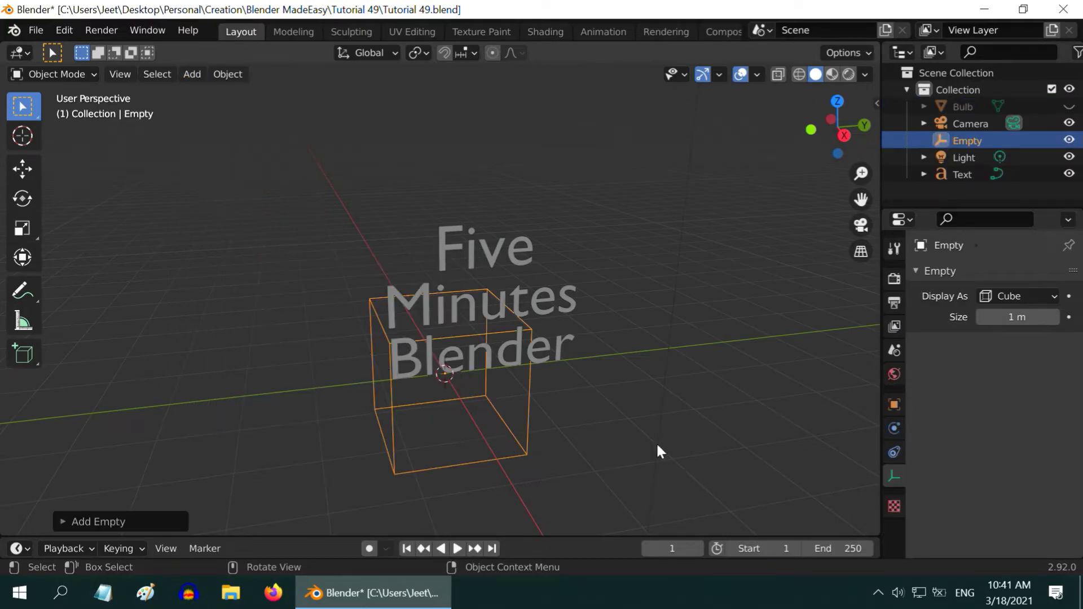
Step: Set the text object's X location to 2 m
left_click(895, 405)
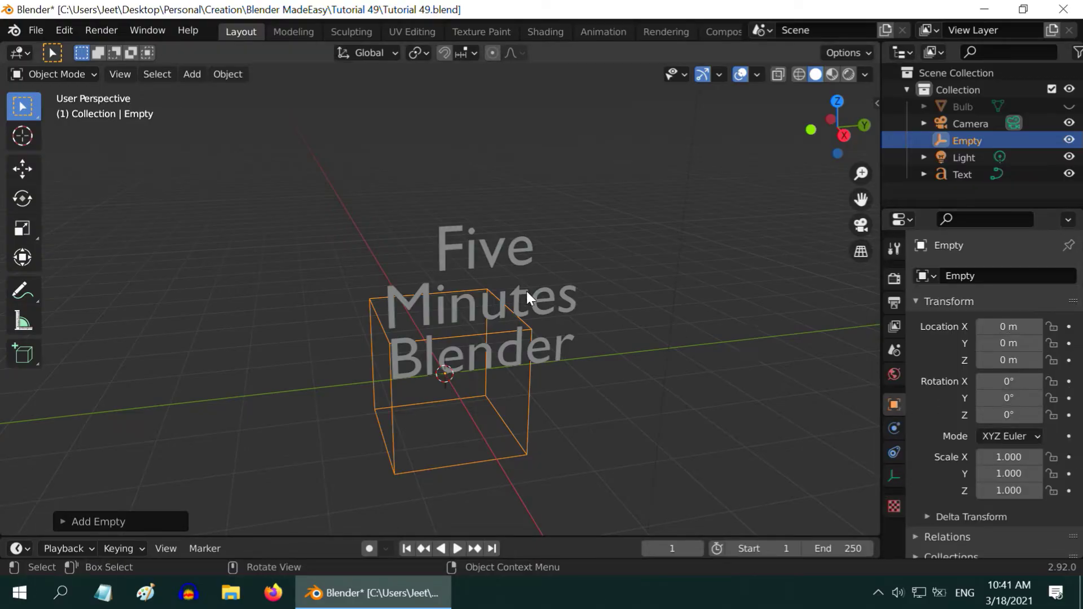
left_click(525, 330)
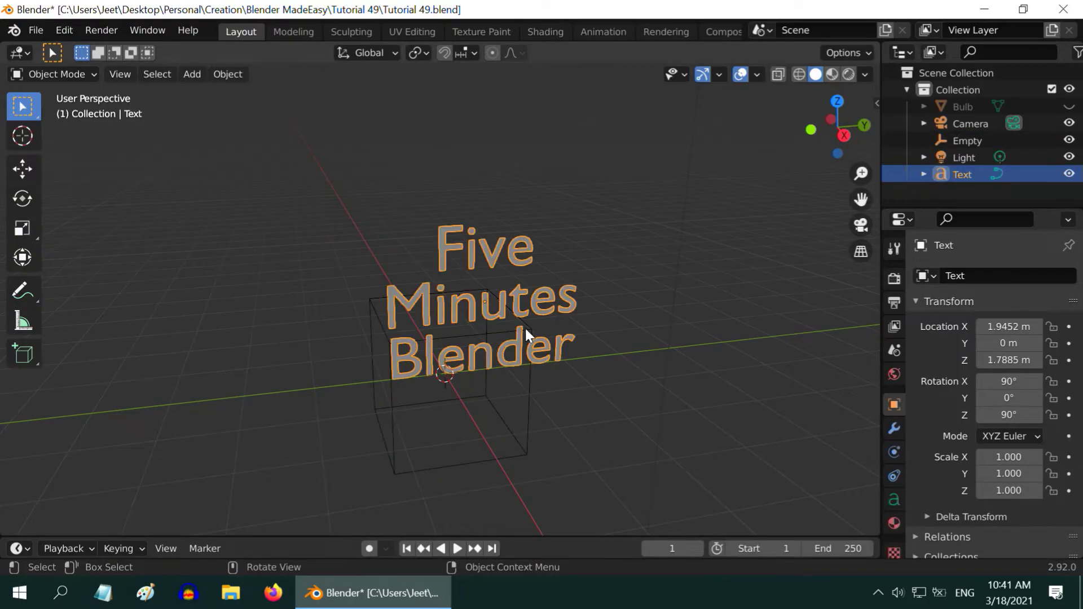
left_click(1015, 327)
type("2")
key("Return")
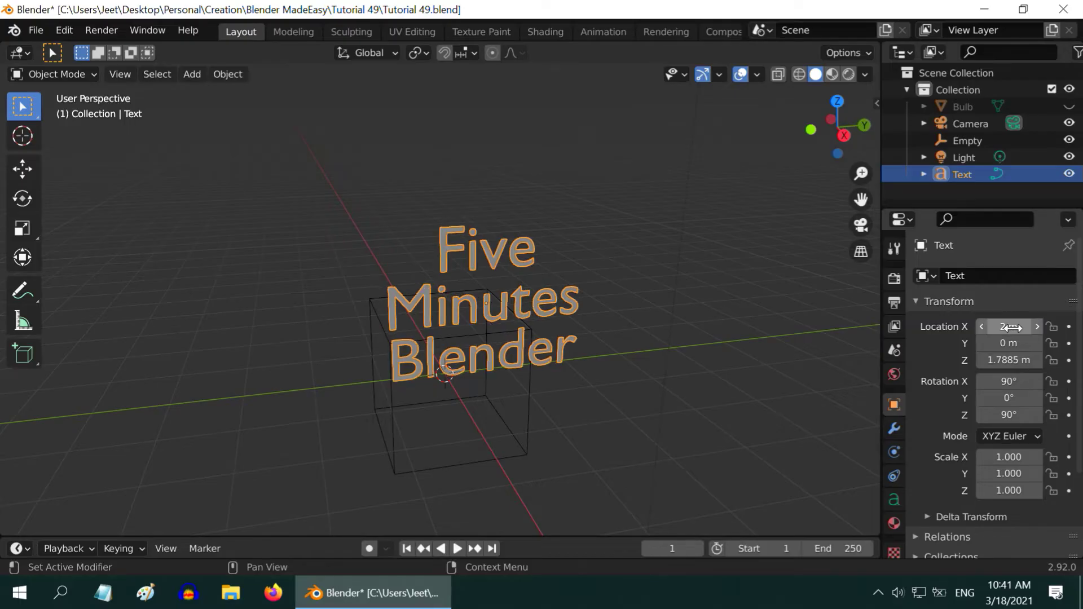
Step: Set the cube empty's X location to 2 m and its X rotation to 90°
left_click(525, 415)
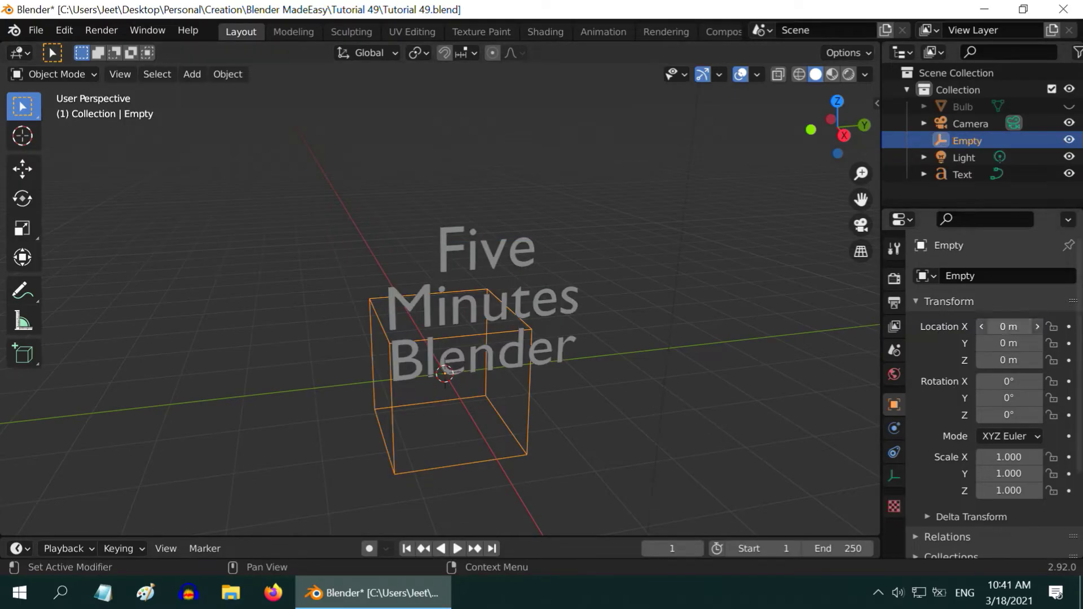
left_click(1010, 327)
type("2")
key("Return")
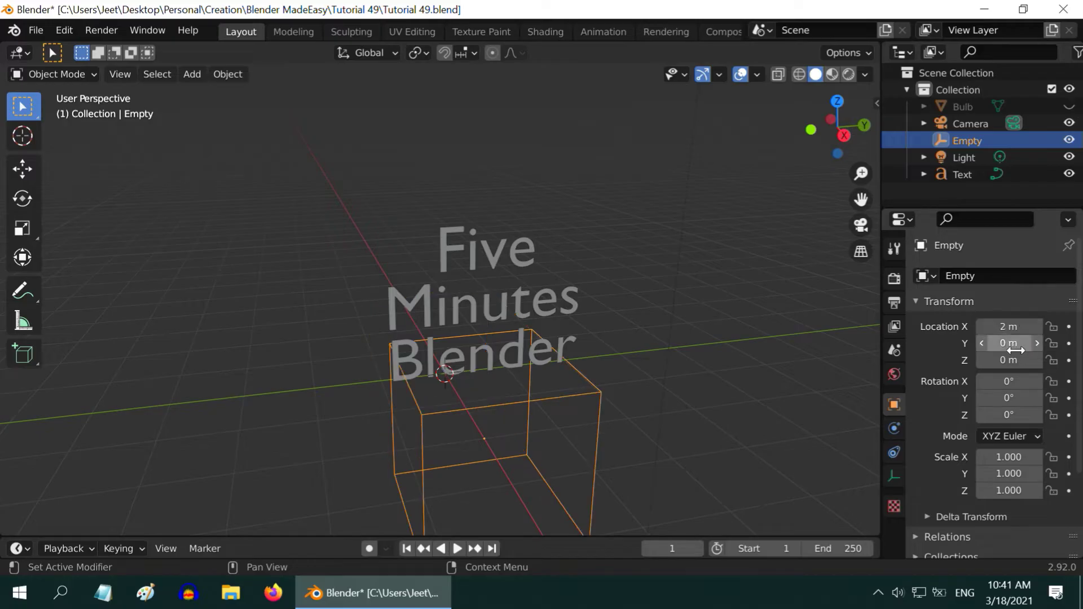
left_click(1013, 382)
type("0d")
type("90")
key("Return")
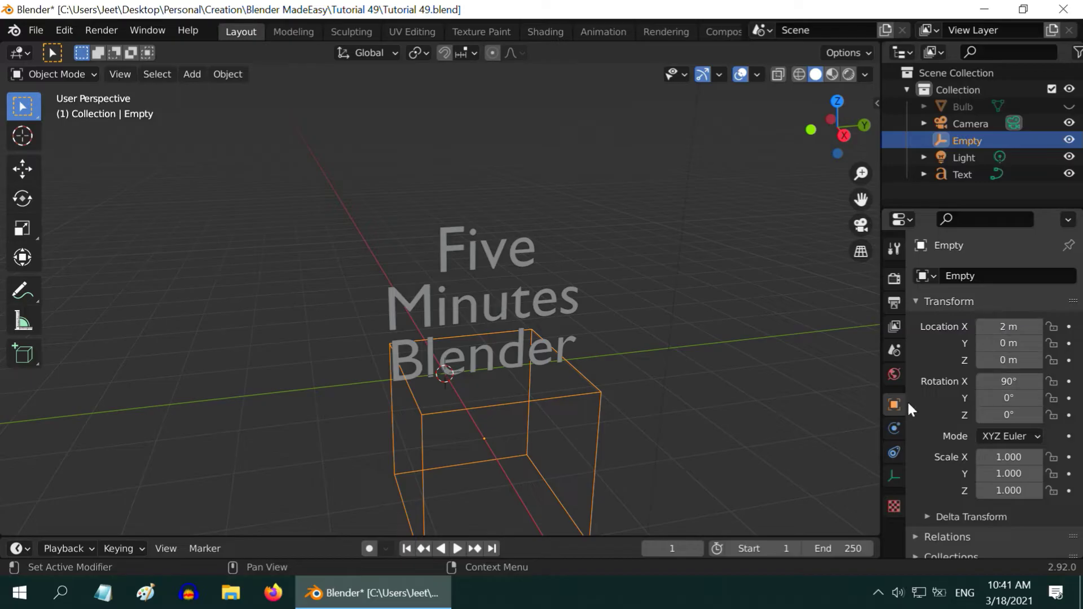
Step: Add a Simple Deform modifier to the text in Bend mode, with the Empty as its origin
middle_click_drag(584, 442, 624, 435)
left_click(534, 296)
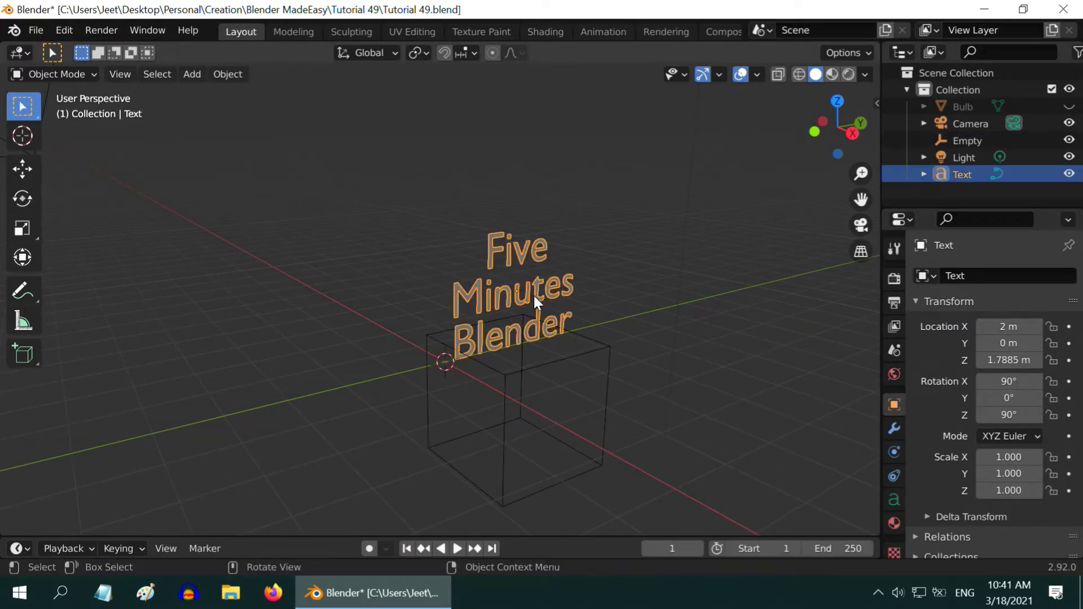
left_click(893, 428)
left_click(945, 278)
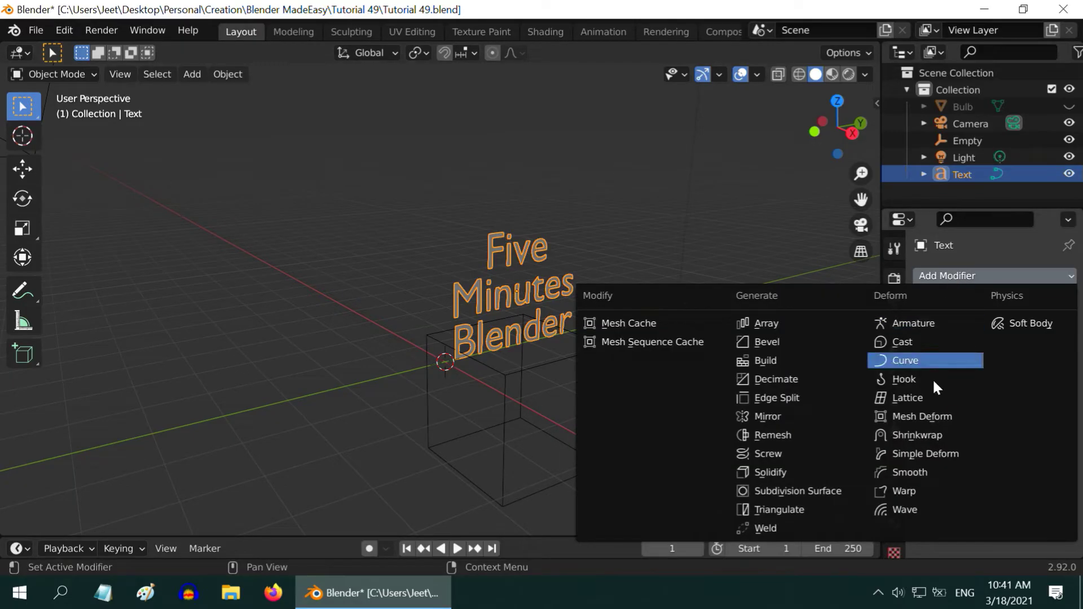
left_click(934, 452)
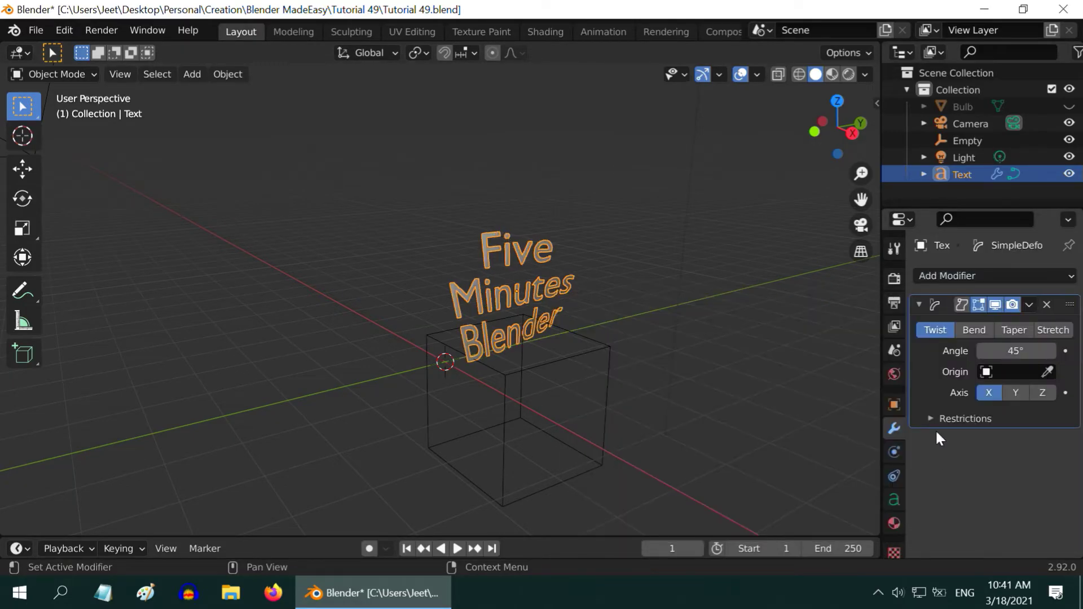
left_click(974, 330)
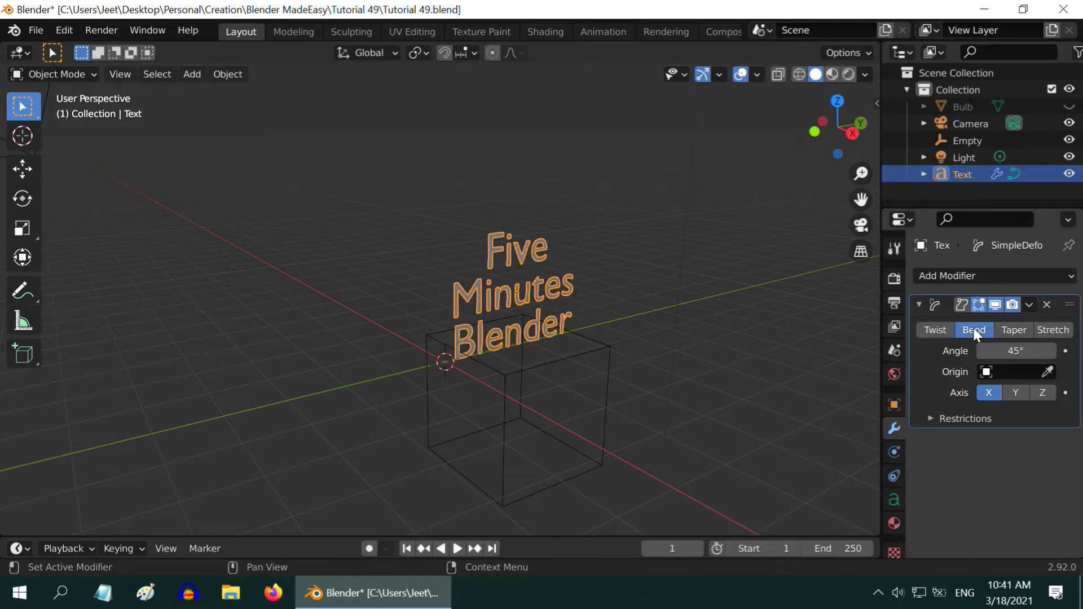
left_click(993, 373)
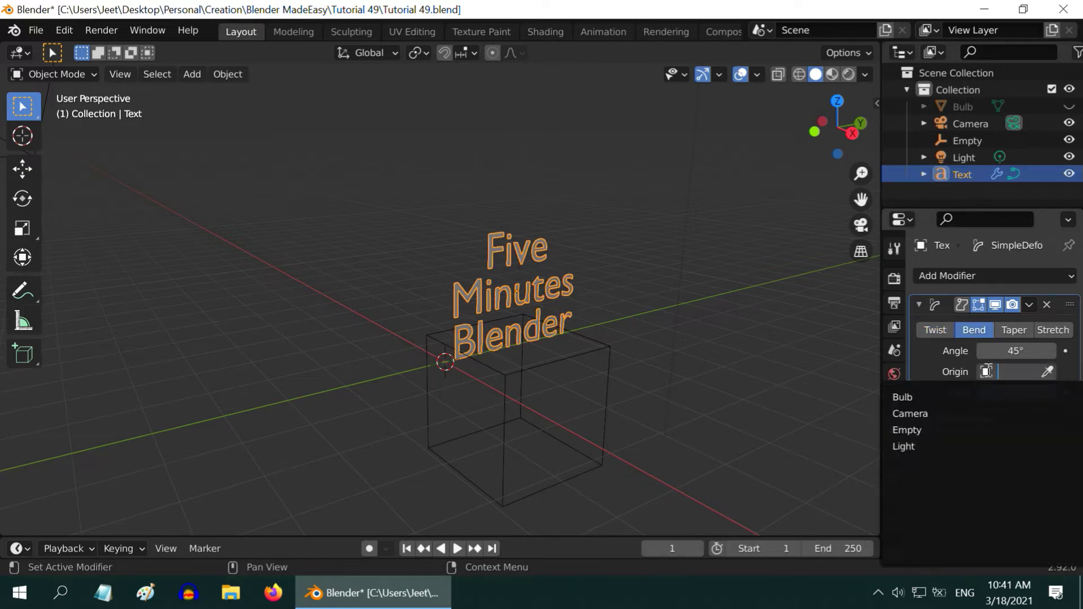
left_click(915, 430)
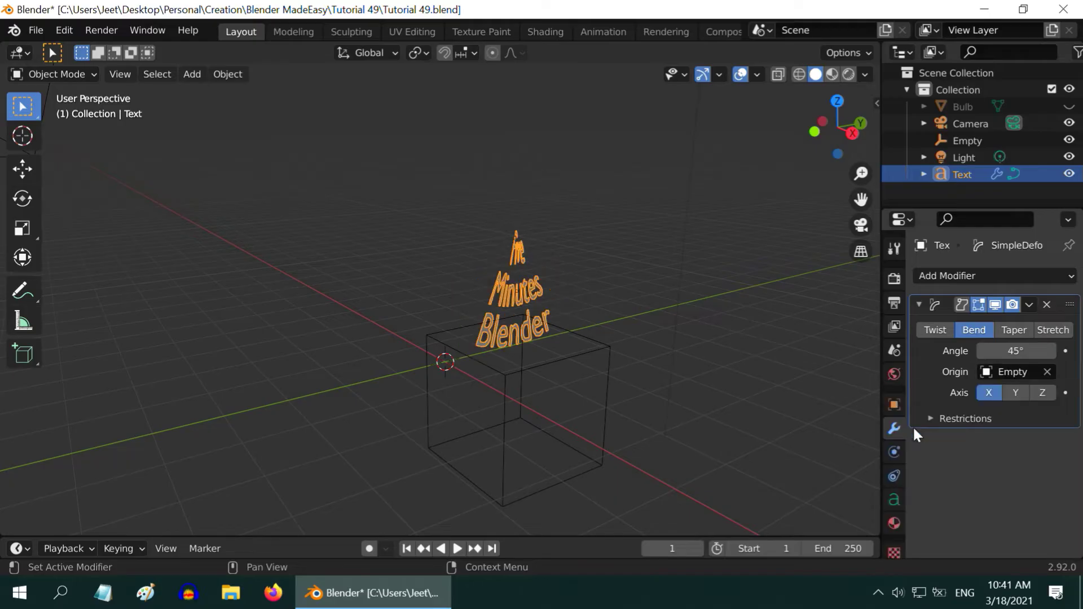
Step: Set the text's bend axis to Y and its angle to -91°, and check the curvature of the letters
left_click(1014, 392)
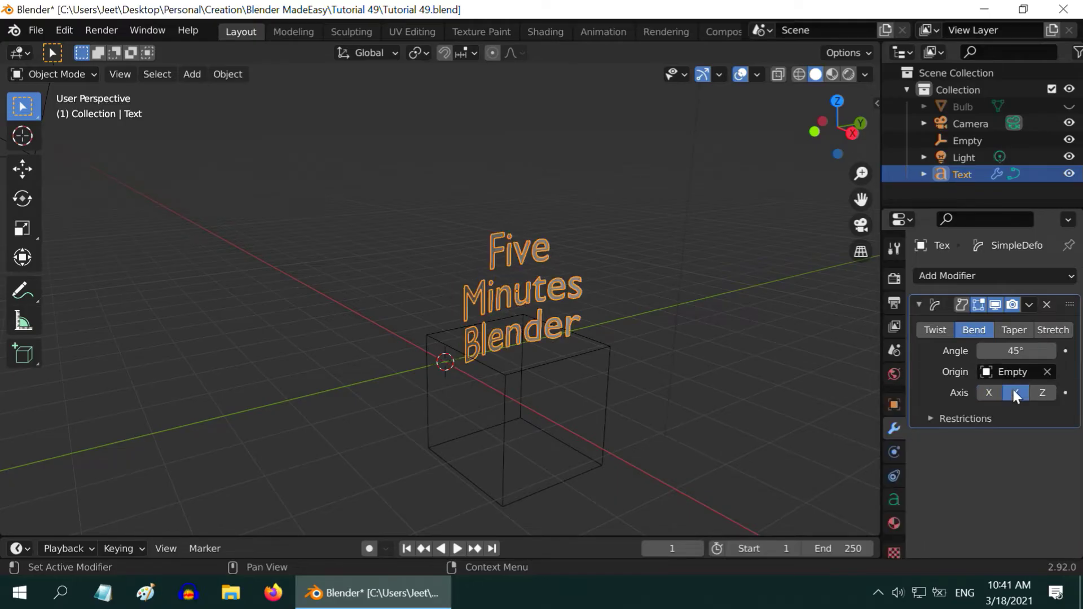
scroll(567, 353, "up", 1)
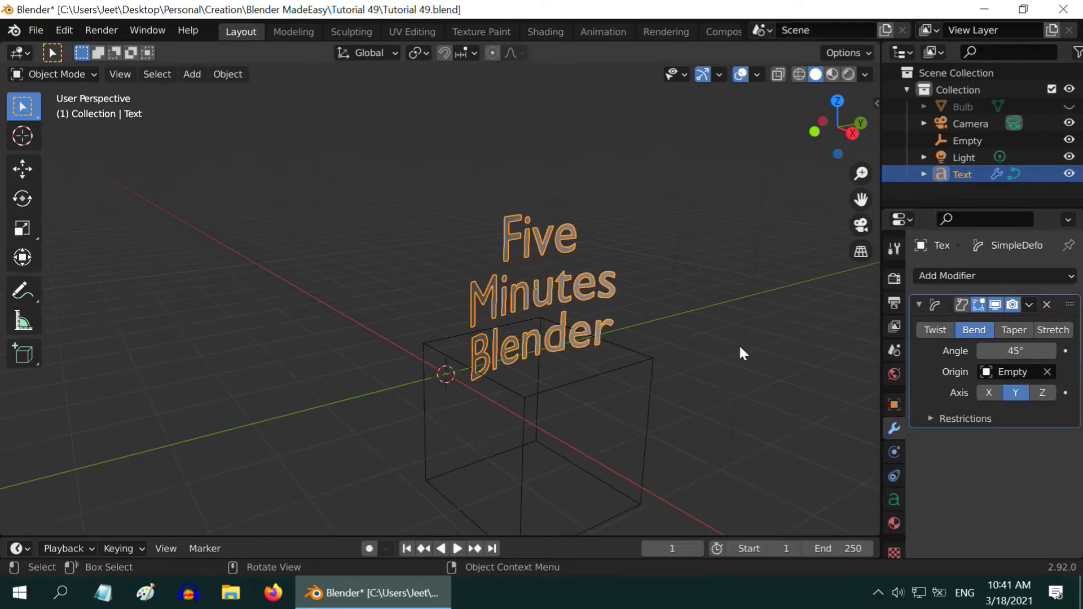
mouse_move(1016, 351)
left_mouse_down()
mouse_move(994, 350)
mouse_move(1032, 350)
mouse_move(926, 350)
mouse_move(1020, 330)
left_mouse_up()
scroll(579, 341, "up", 5)
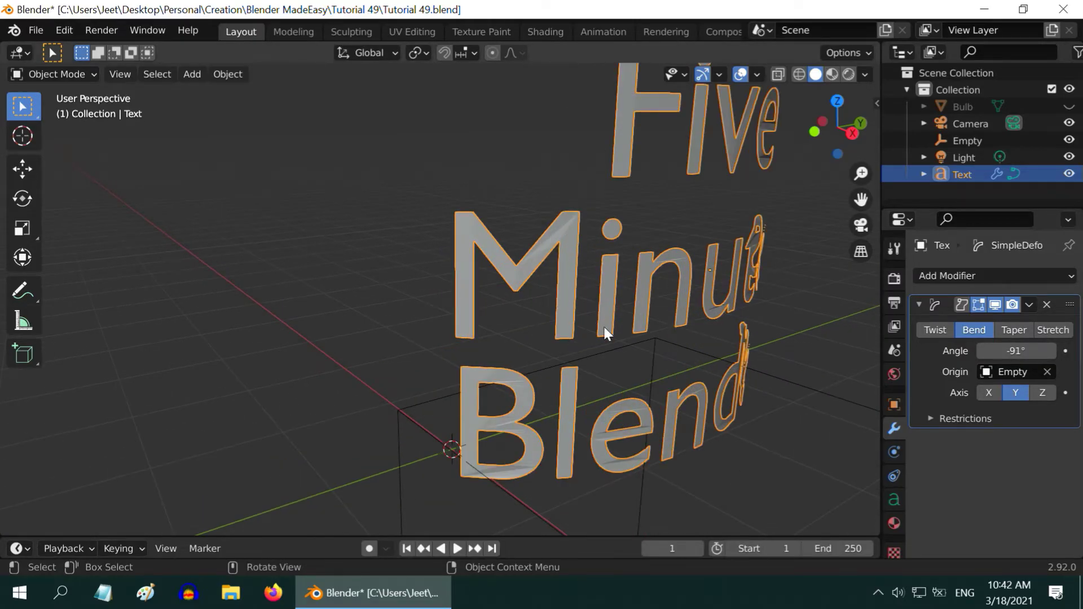
middle_click_drag(604, 331, 552, 312)
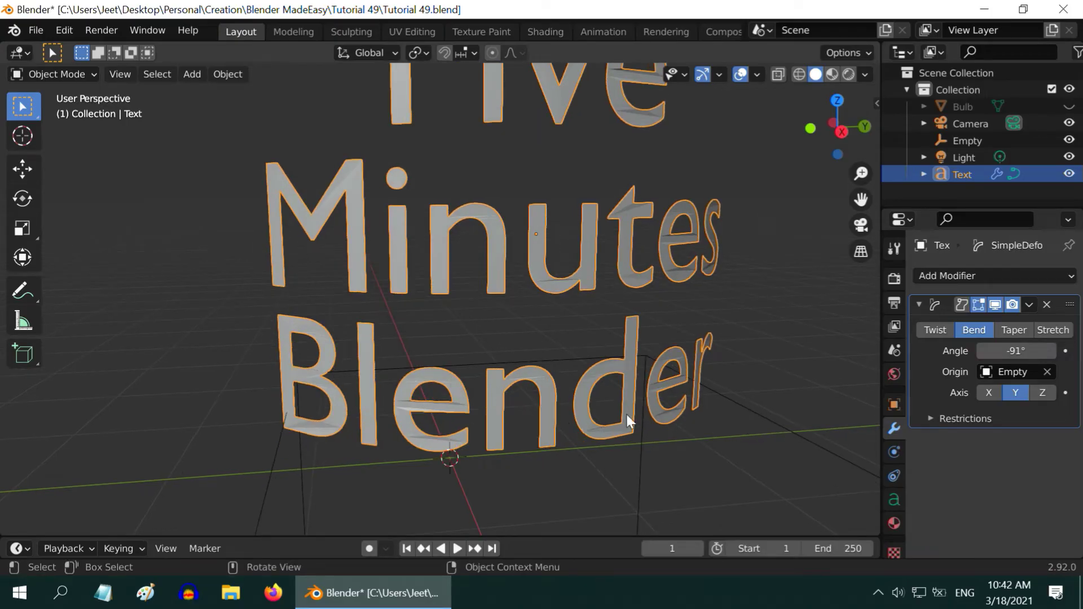
Step: Give the text a new material with a red base color and inspect it in rendered viewport shading
left_click(893, 524)
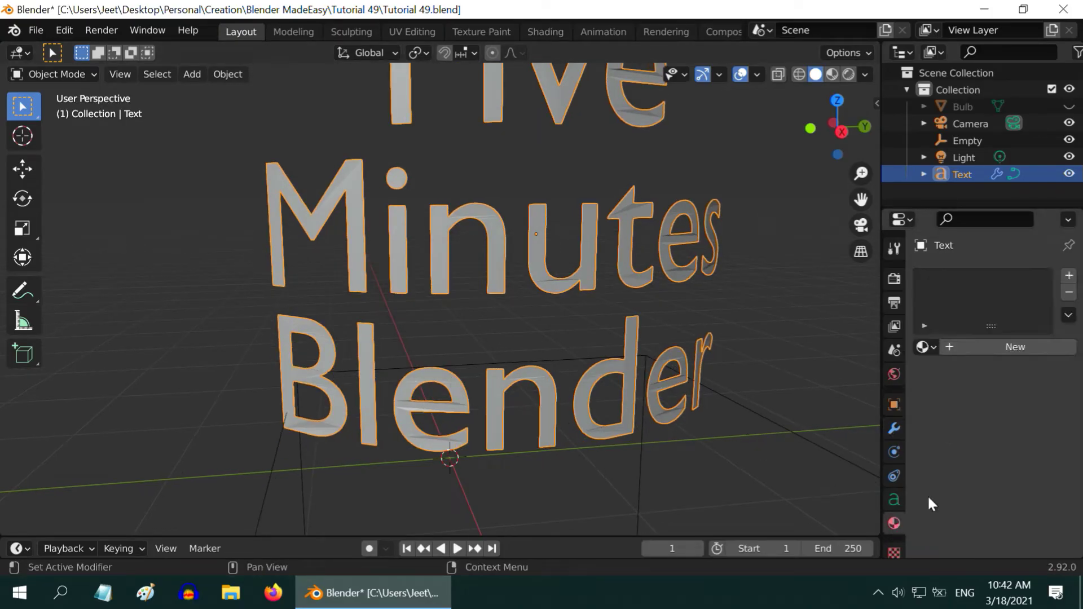
left_click(969, 346)
left_click(1036, 520)
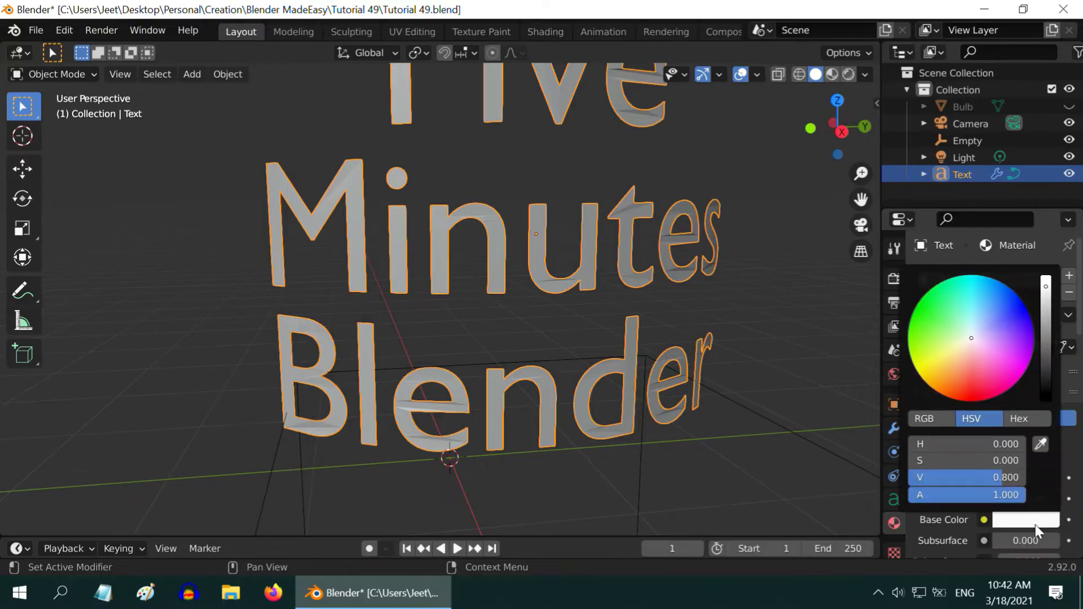
left_click(973, 381)
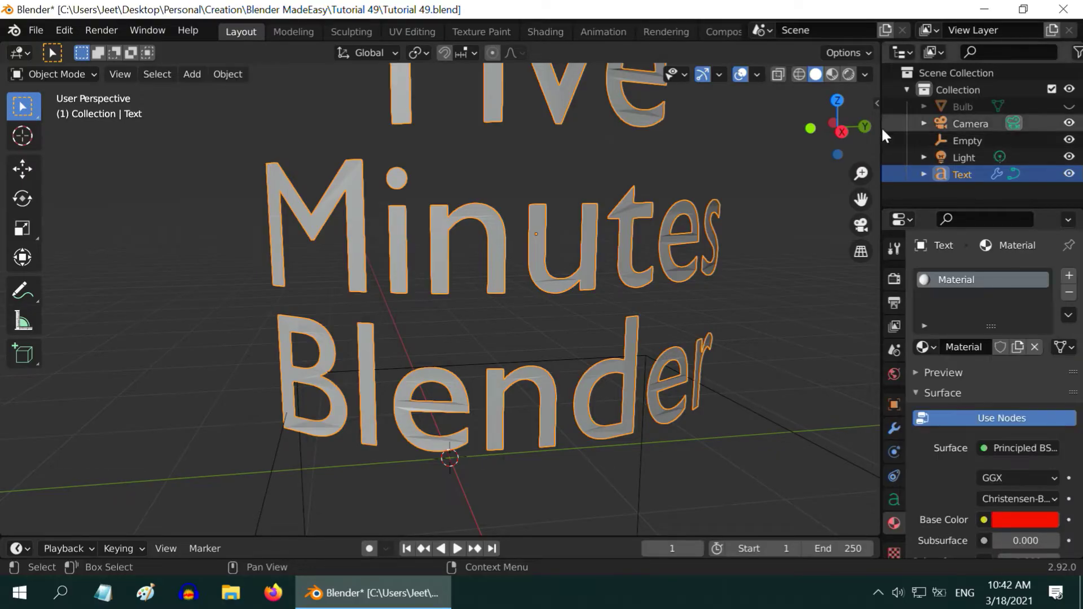
left_click(850, 74)
scroll(651, 217, "up", 2)
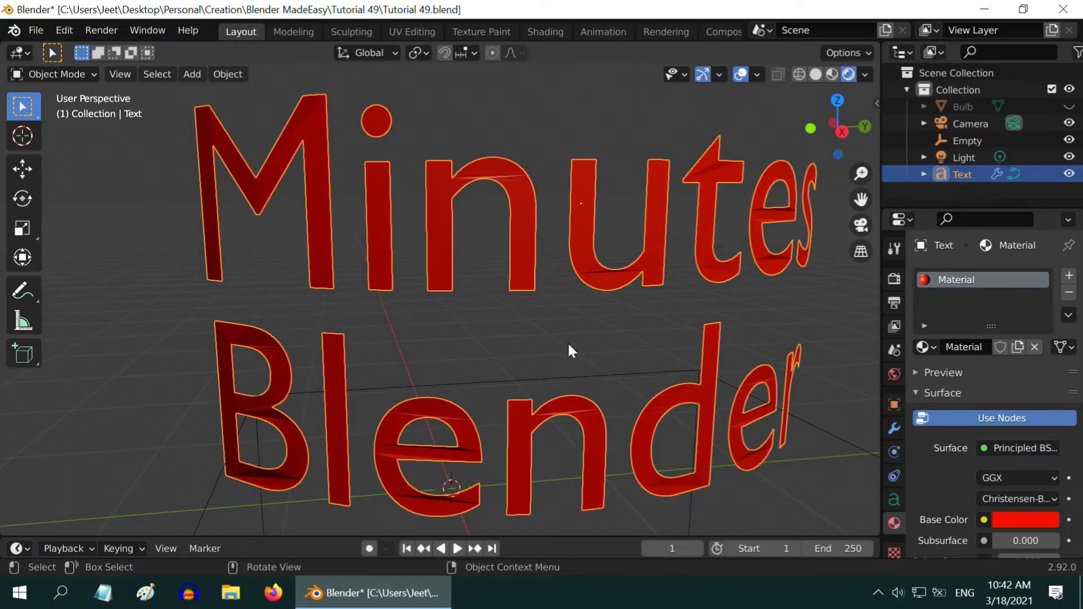
scroll(555, 316, "down", 5)
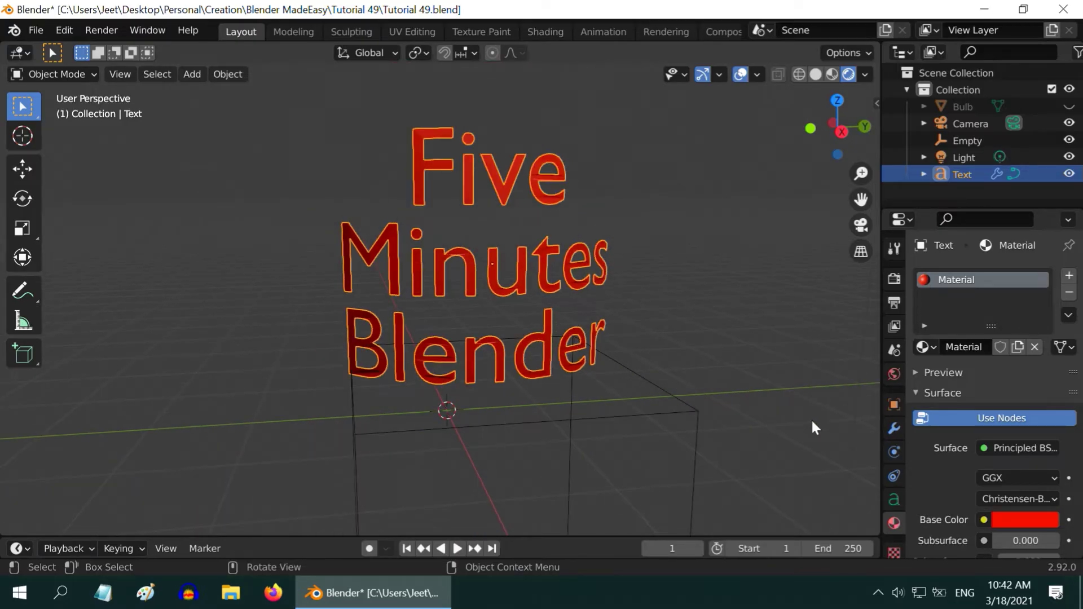
Step: Remove the Simple Deform modifier from the text and set the text's extrude to 0.01 m
left_click(894, 431)
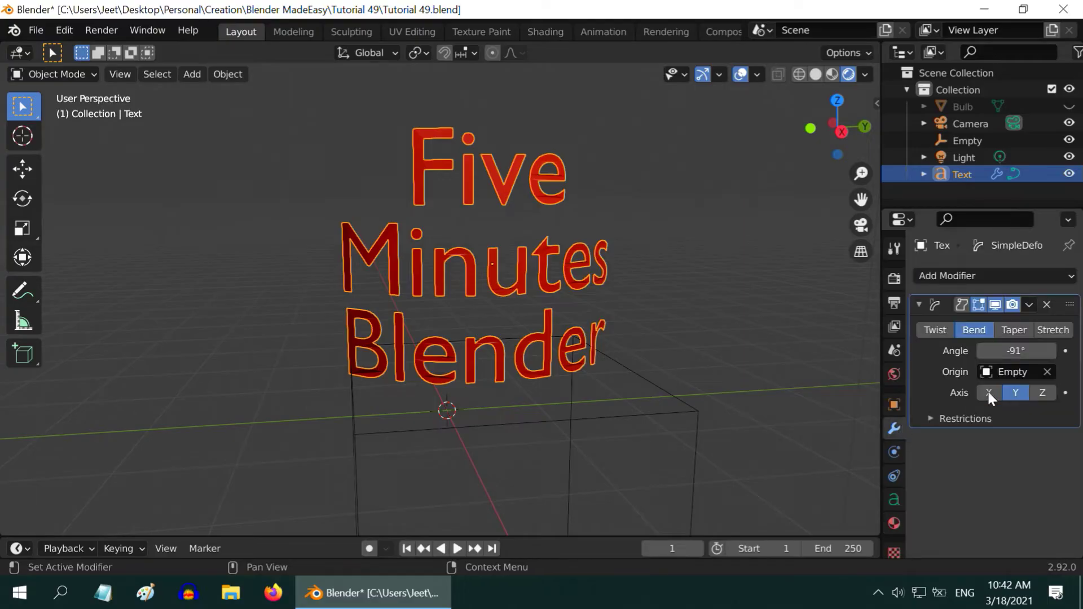
left_click(1046, 304)
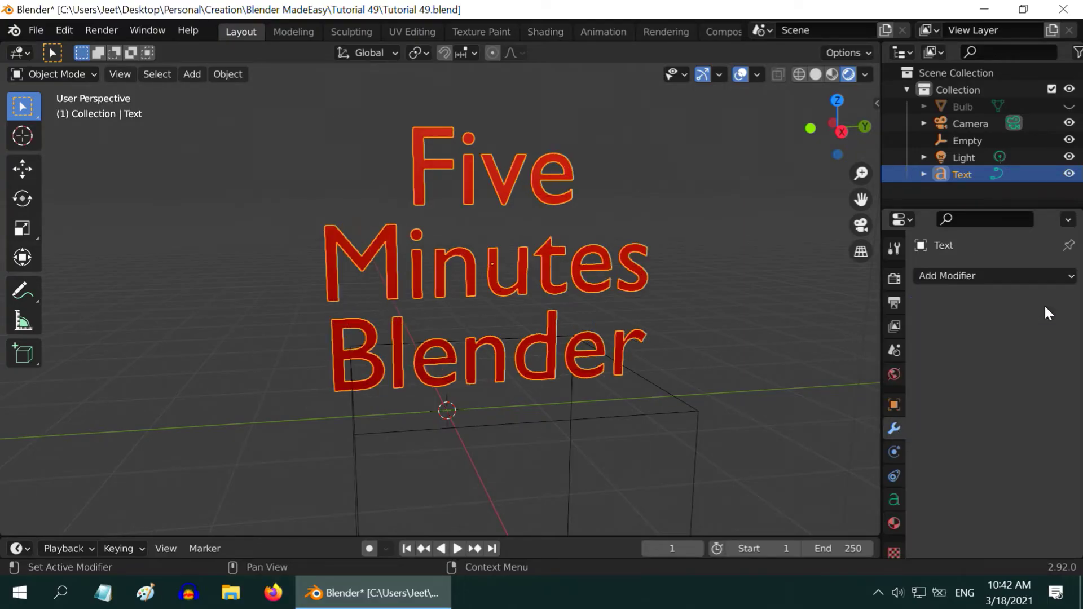
left_click(893, 500)
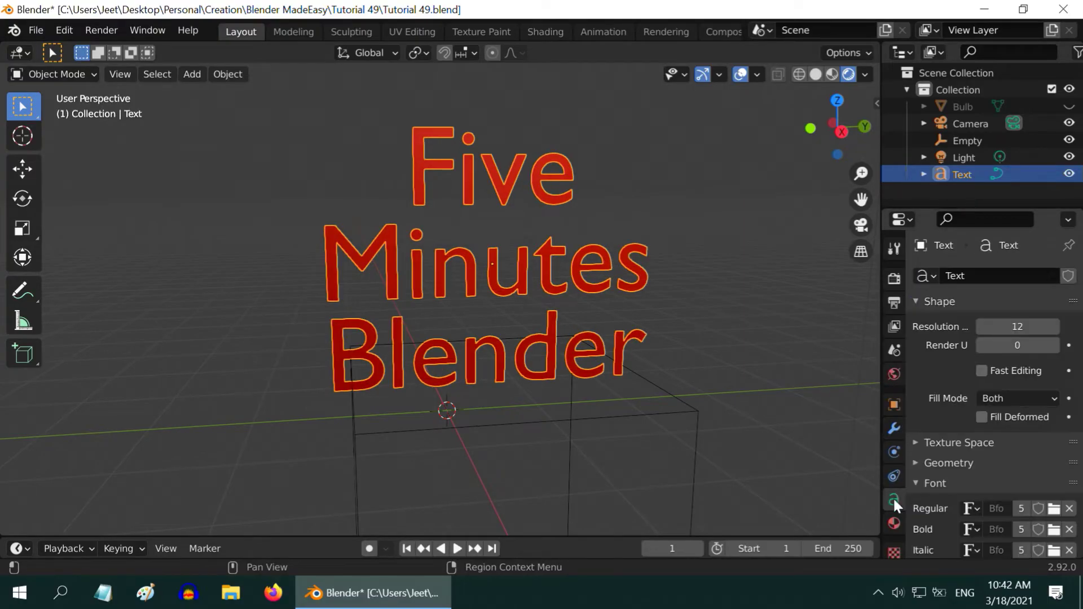
left_click(913, 462)
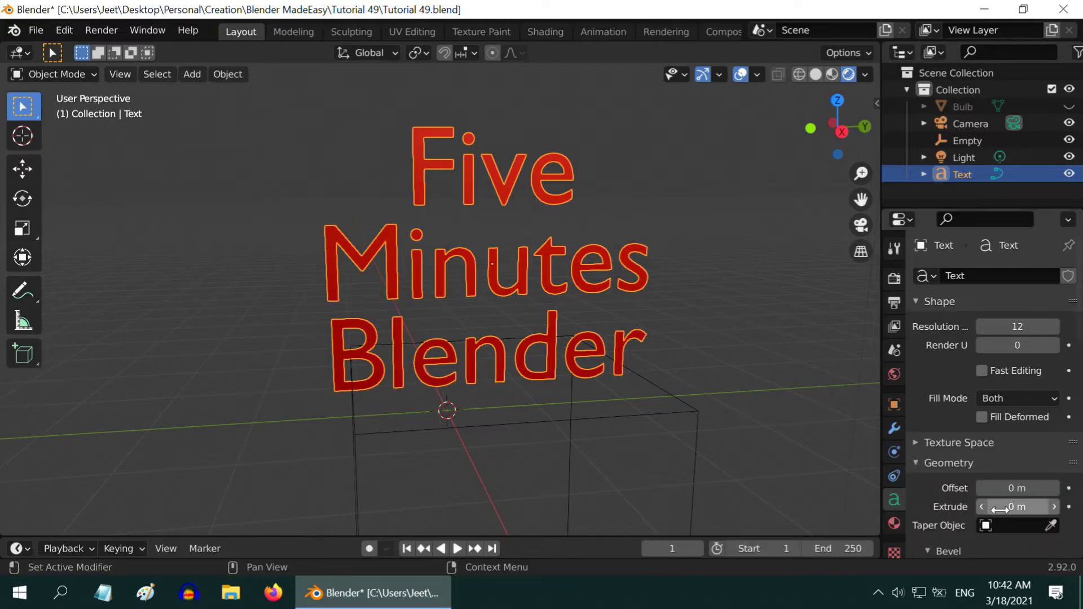
left_click(1021, 507)
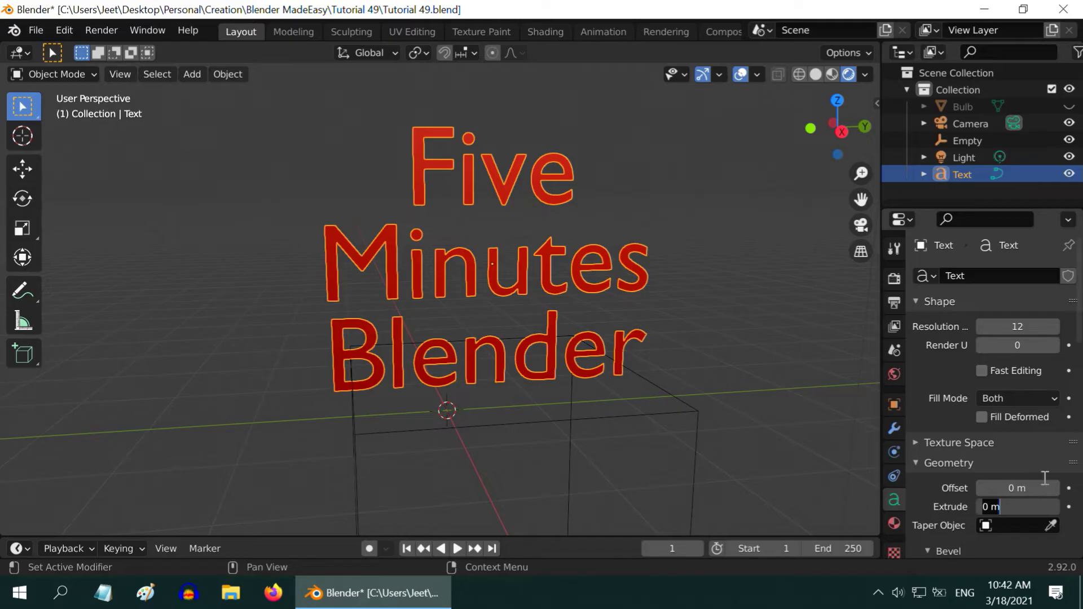
type("0.01")
key("Return")
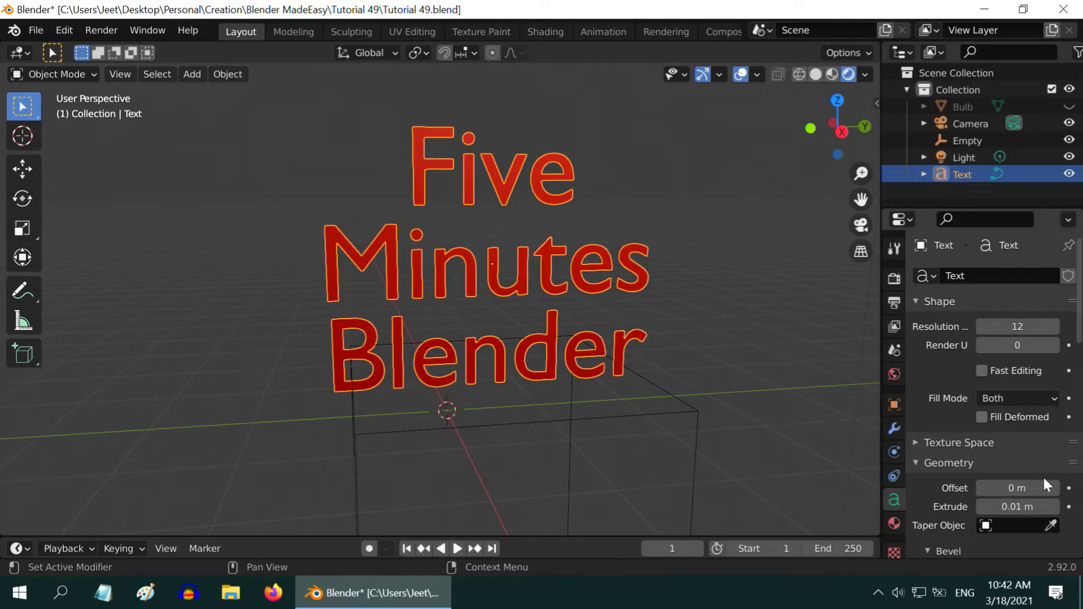
Step: Add a Remesh modifier to the text in Sharp mode with Remove Disconnected turned off
left_click(897, 428)
left_click(962, 275)
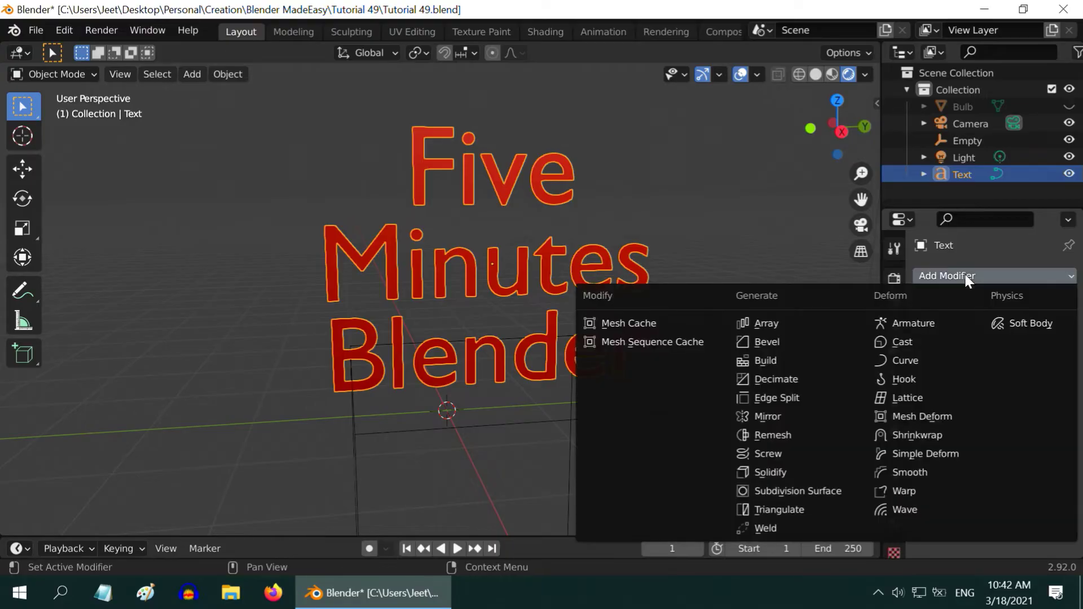
left_click(781, 435)
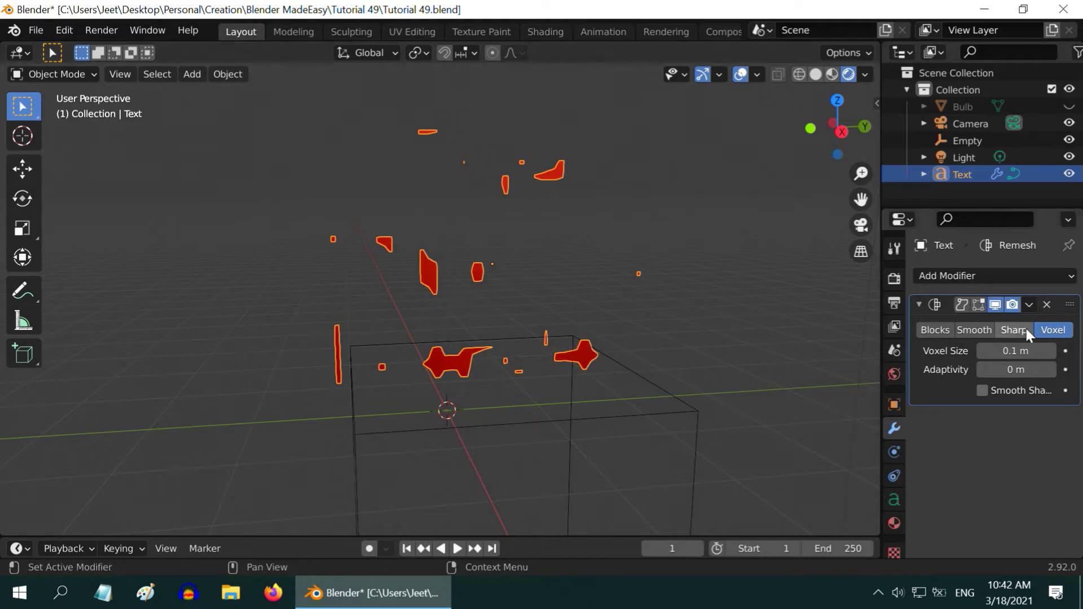
left_click(1010, 330)
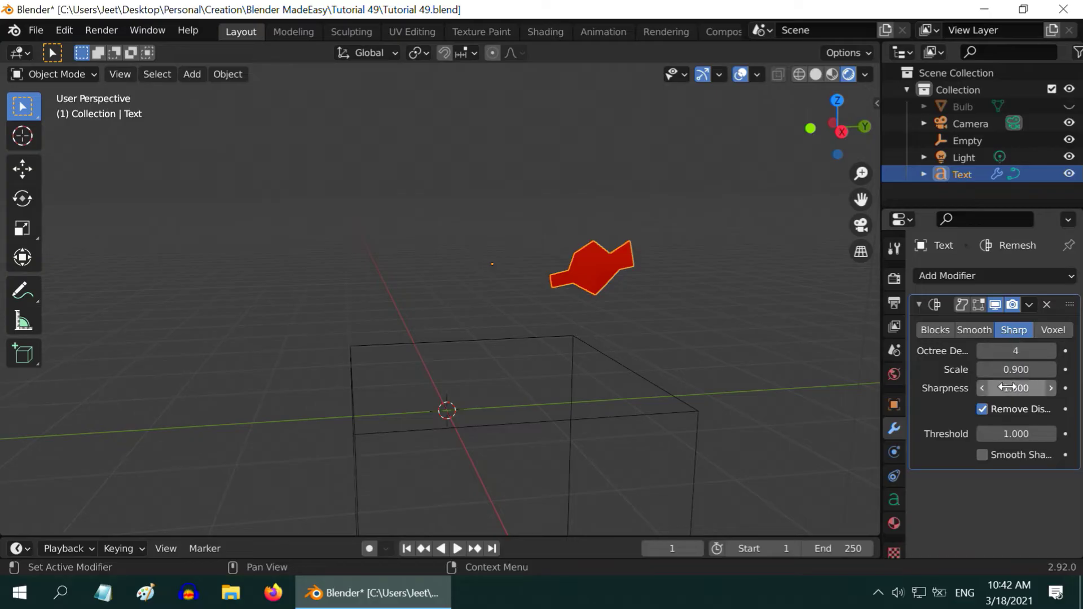
left_click(982, 408)
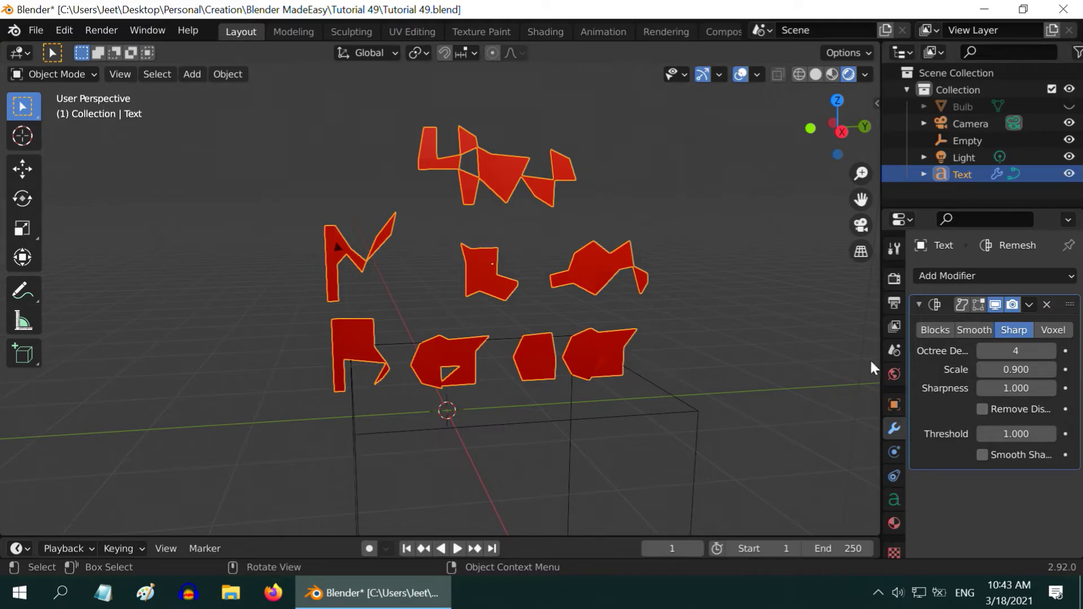
Step: Raise the Remesh modifier's octree depth to 8 and collapse its settings
left_click(1051, 351)
left_click(1051, 351)
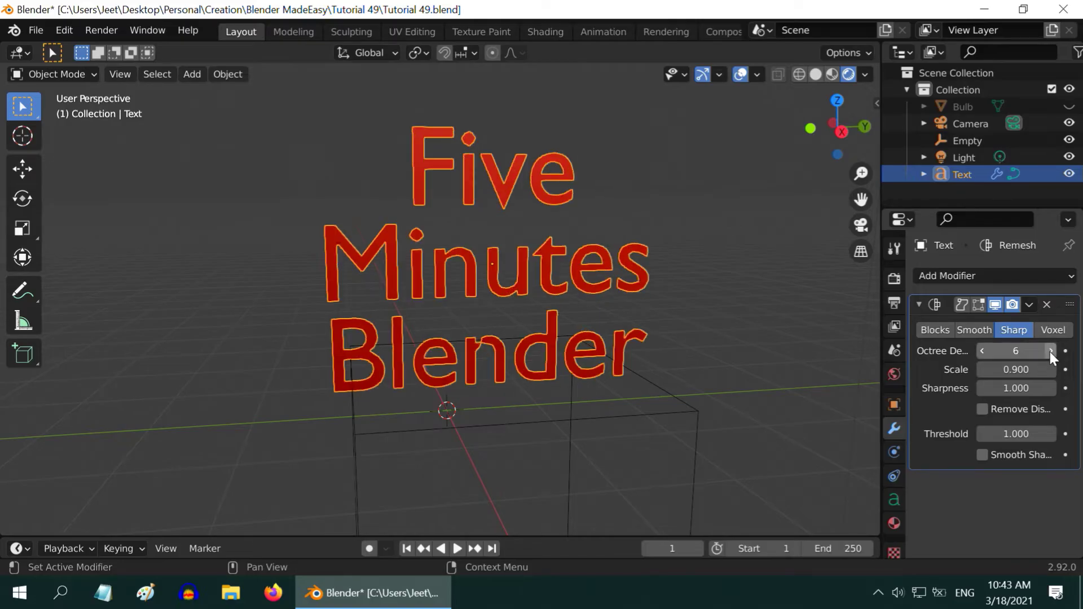
left_click(1050, 351)
left_click(1051, 352)
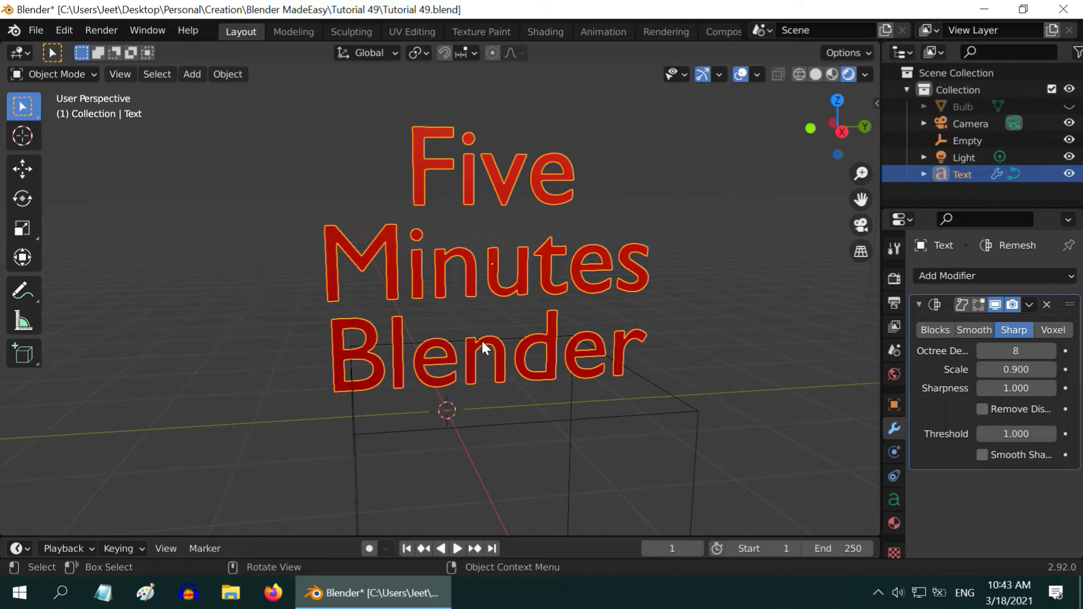
scroll(482, 344, "down", 3)
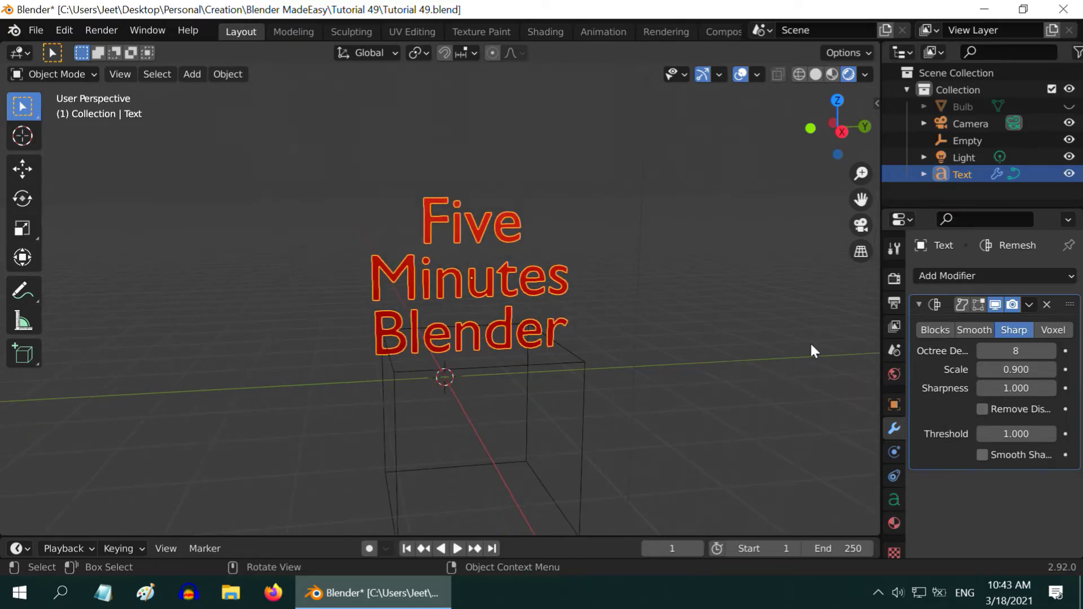
left_click(919, 305)
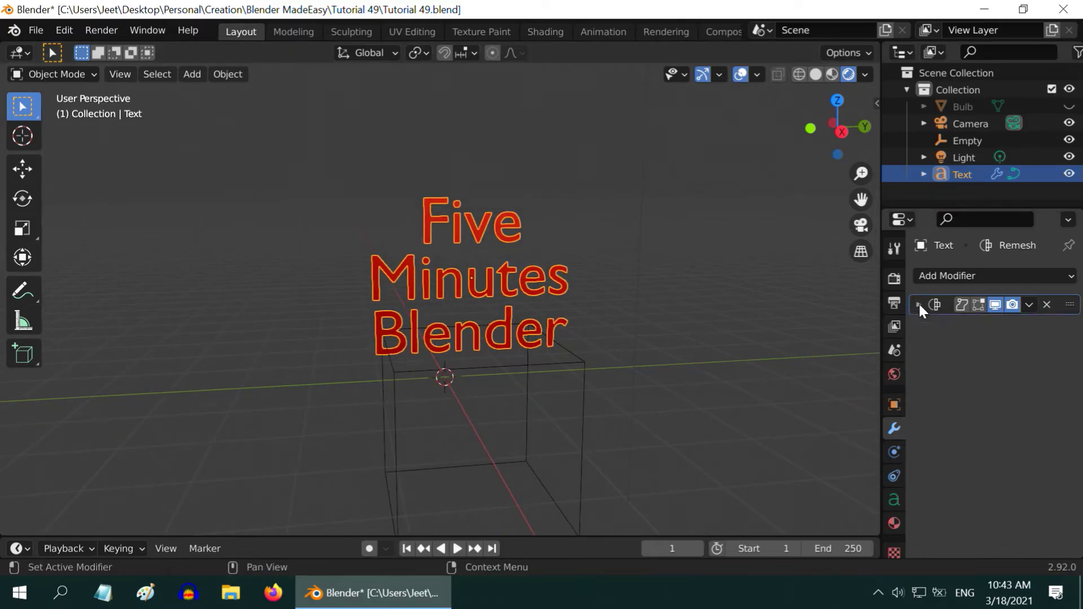
Step: Add a Simple Deform modifier to the text after the Remesh, in Bend mode with the Empty as its origin
left_click(982, 275)
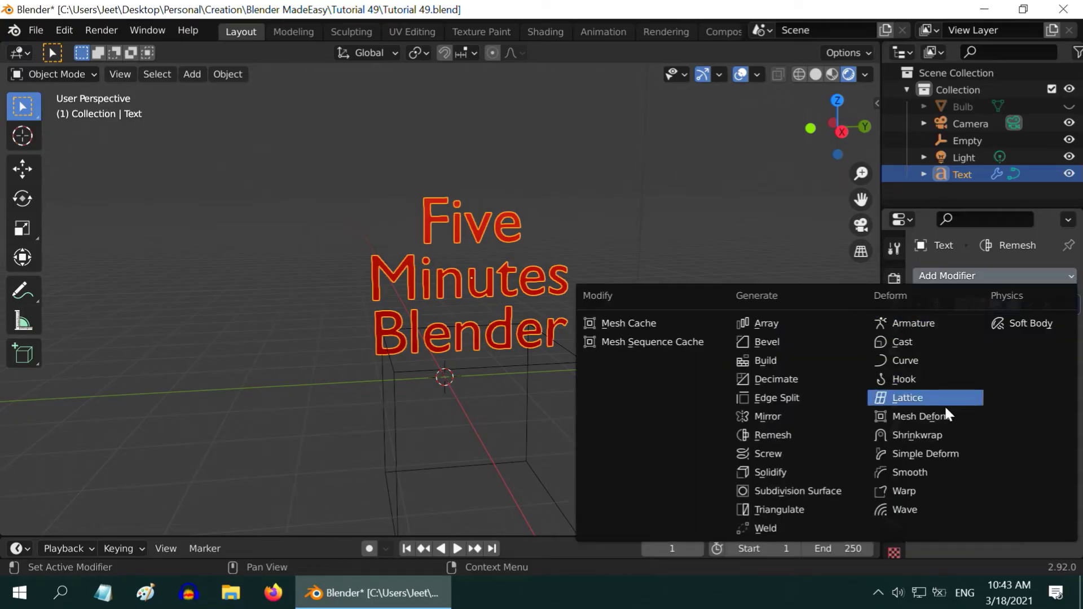
left_click(925, 454)
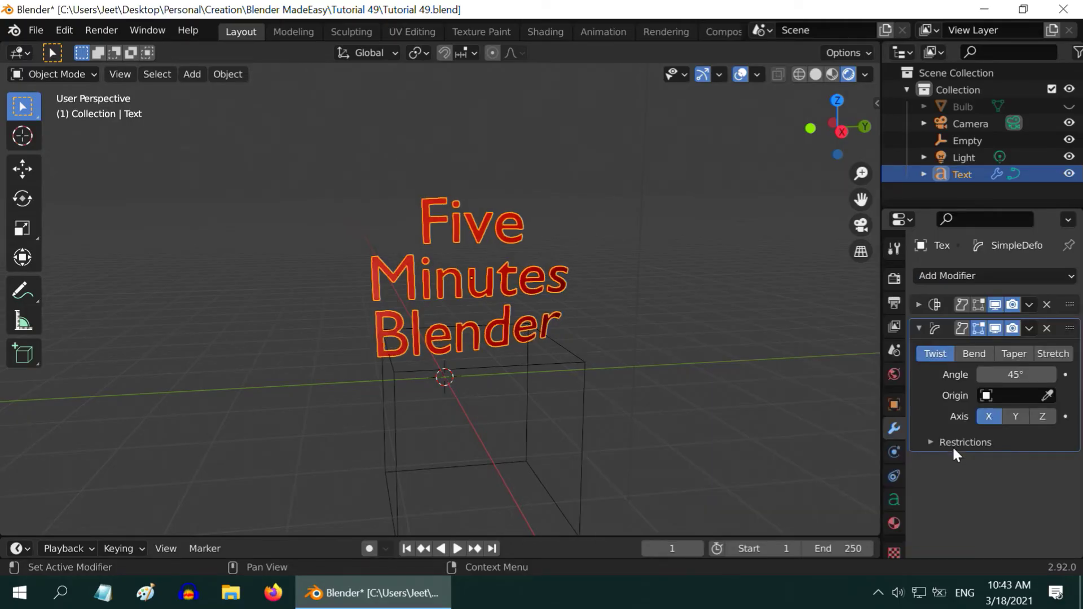
left_click(977, 353)
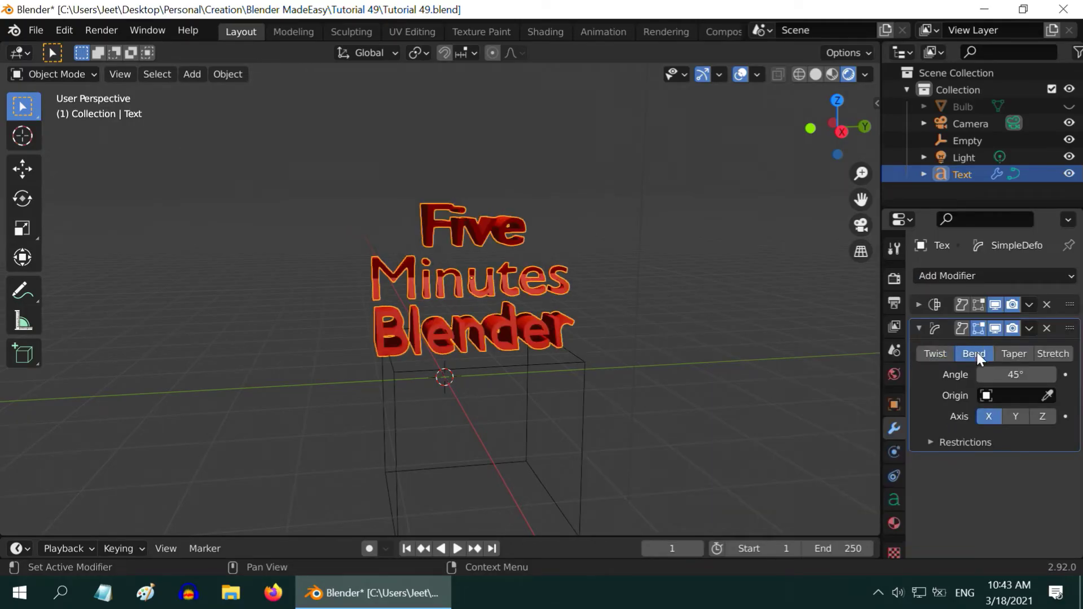
left_click(1007, 396)
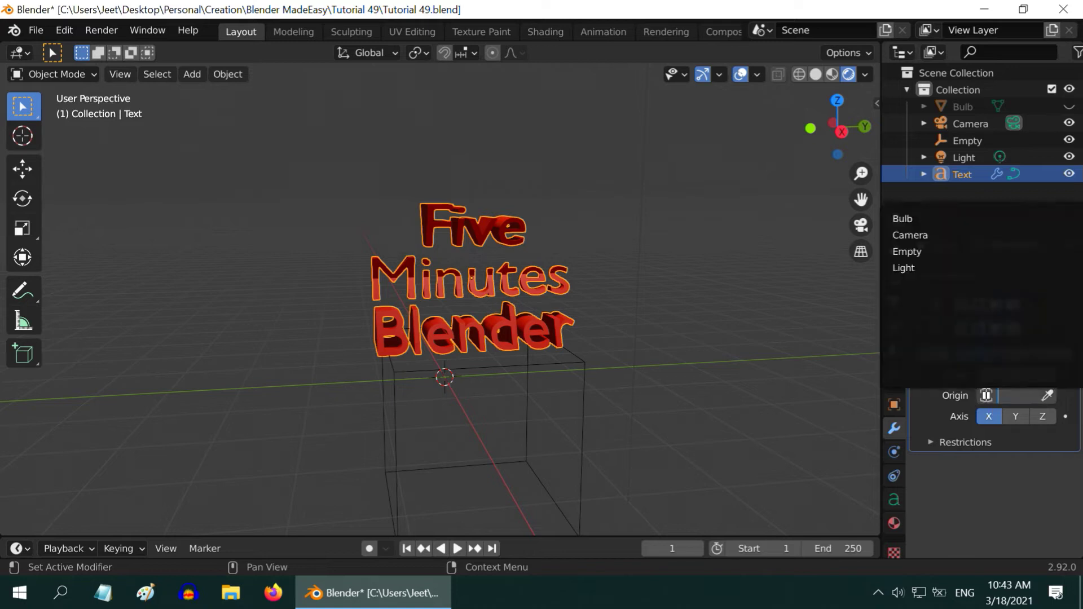
left_click(919, 252)
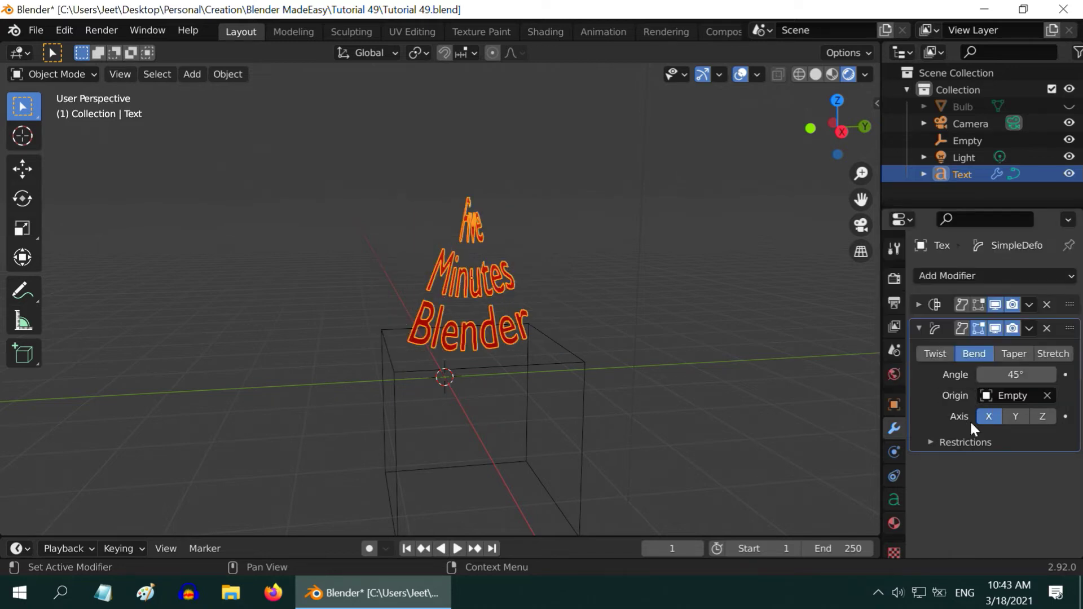
Step: Set the Simple Deform bend to the Y axis with an angle of -75.3° and inspect the bent letters up close
left_click(1014, 416)
left_click_drag(1015, 374, 938, 374)
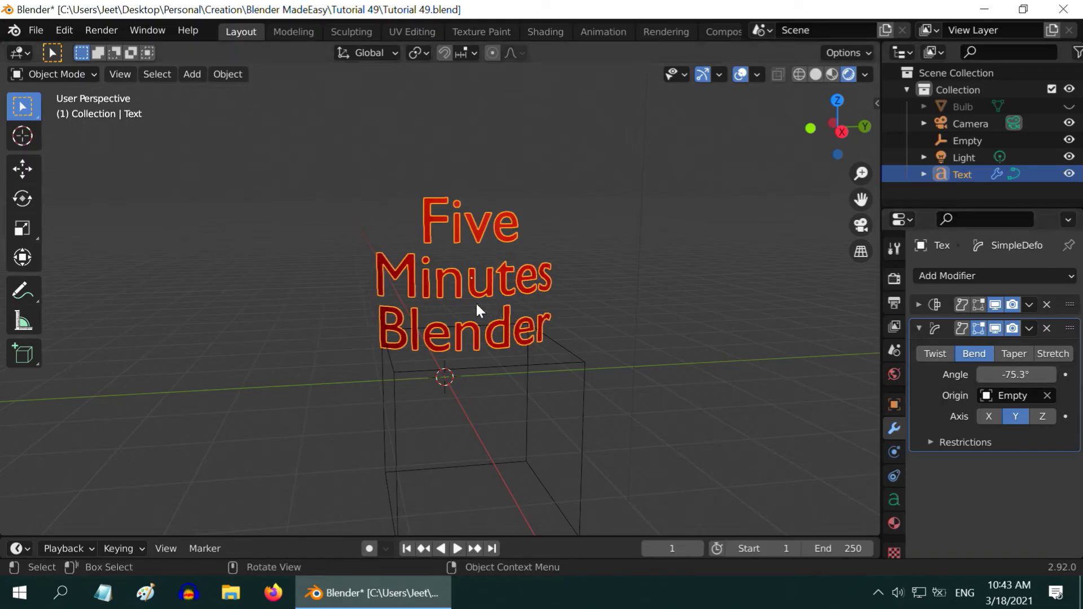
scroll(470, 302, "up", 8)
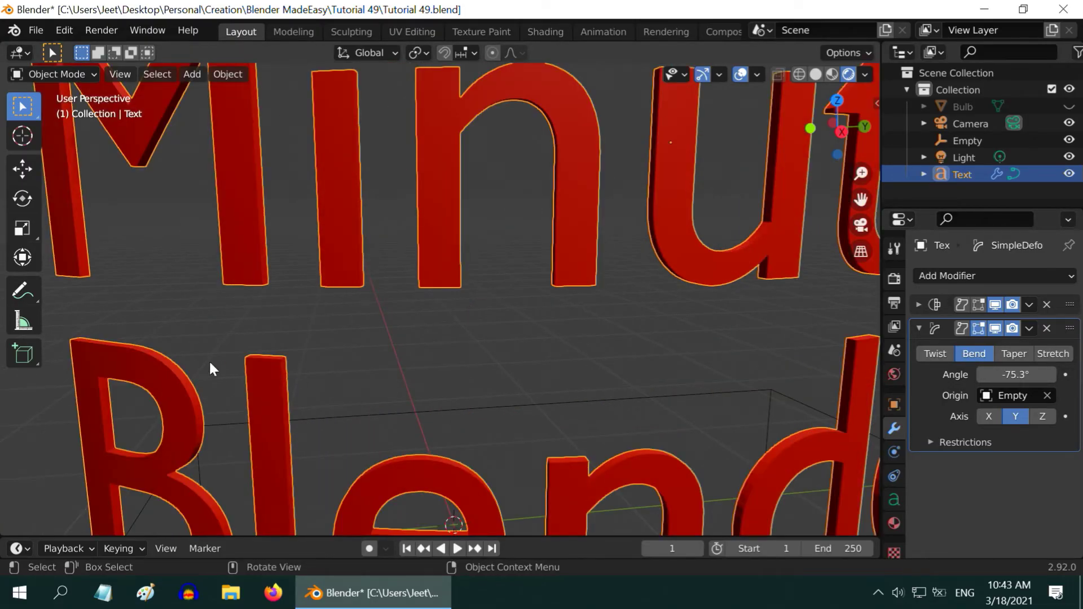
scroll(621, 457, "down", 5)
middle_click_drag(640, 459, 689, 390)
scroll(544, 422, "down", 4)
scroll(544, 429, "down", 3)
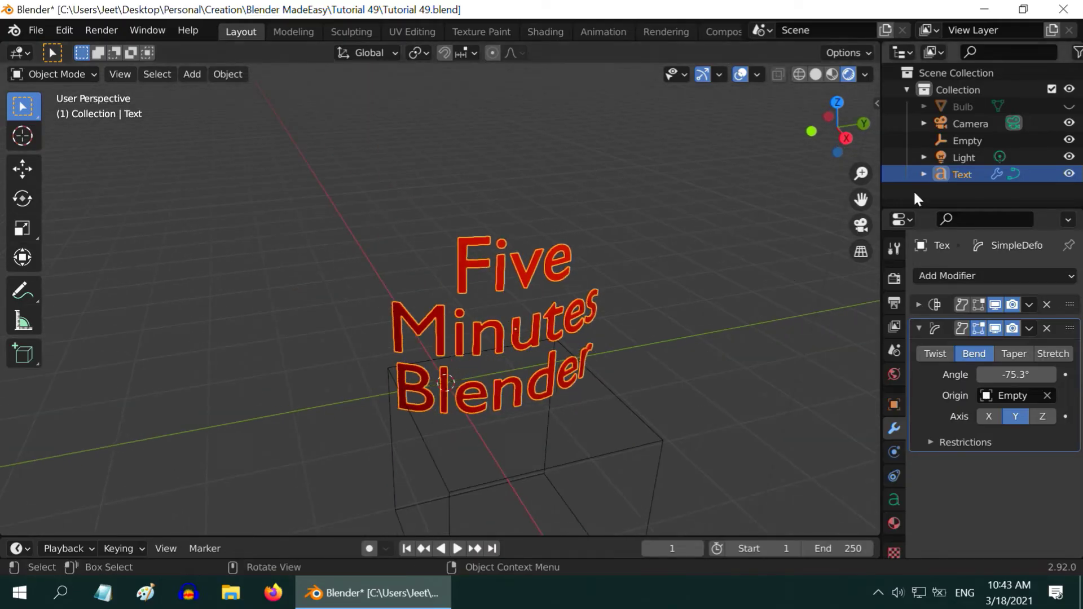
Step: Unhide the Bulb, adjust the text's bend angle to -83.4° to follow its curvature, and collapse the Simple Deform settings
left_click(1069, 106)
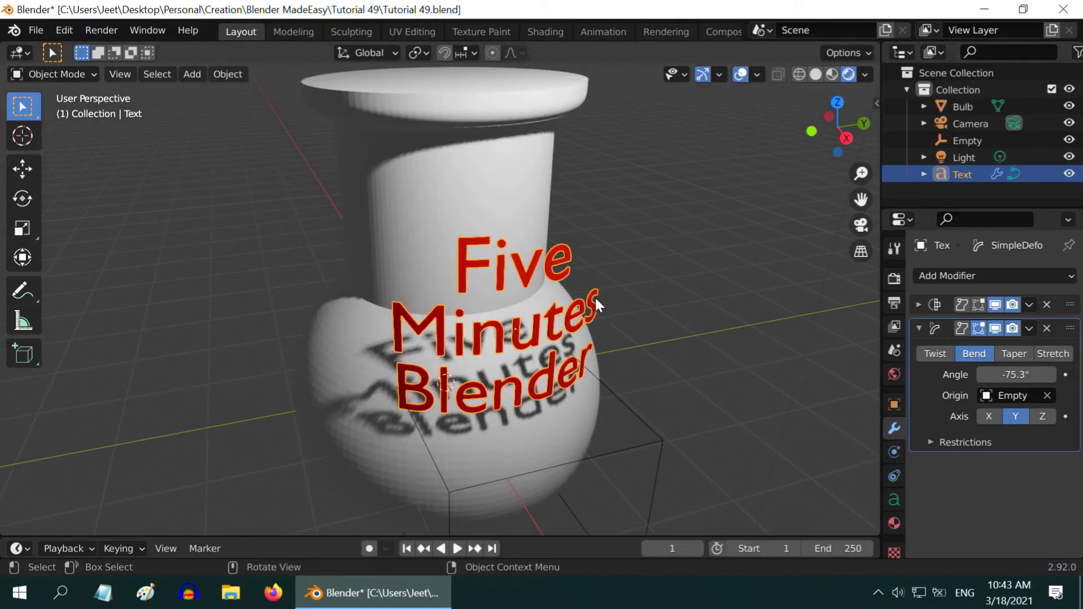
middle_click_drag(567, 319, 563, 387)
middle_click_drag(374, 411, 493, 435)
left_click_drag(1015, 374, 993, 375)
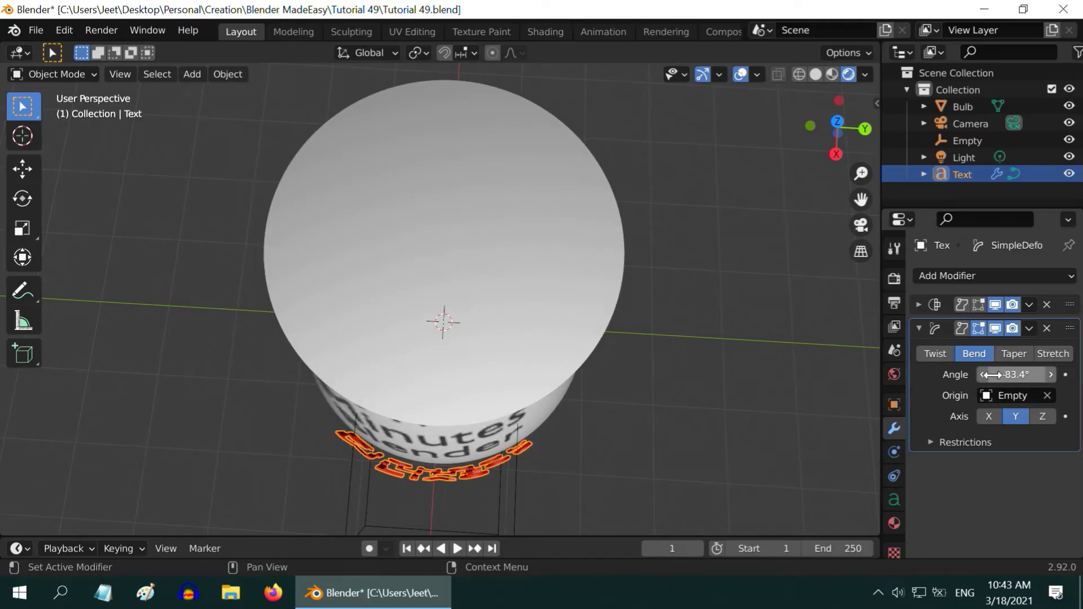
middle_click_drag(510, 465, 537, 294)
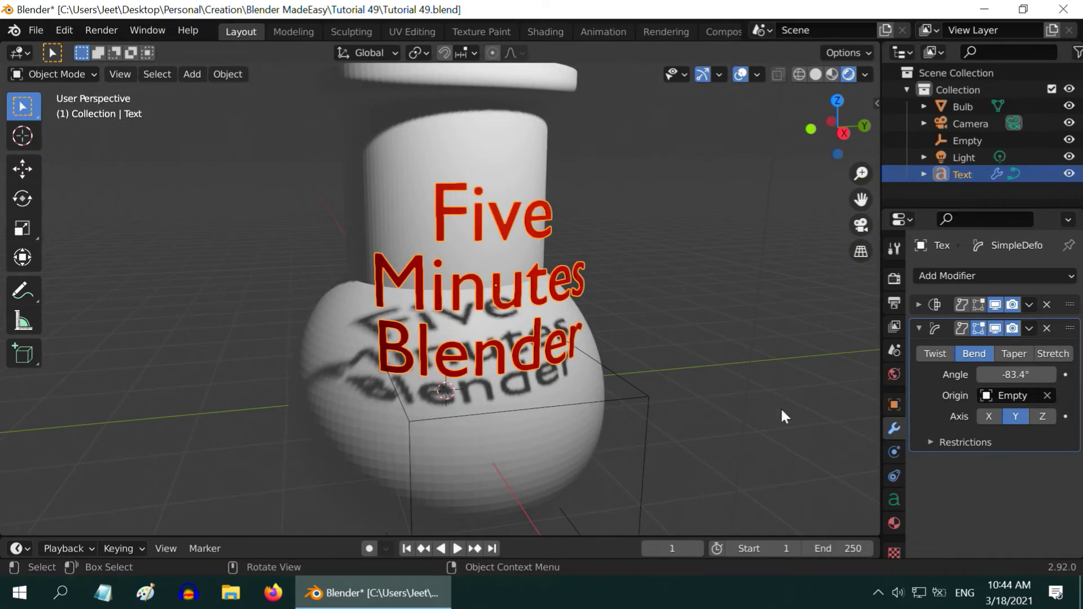
left_click(919, 328)
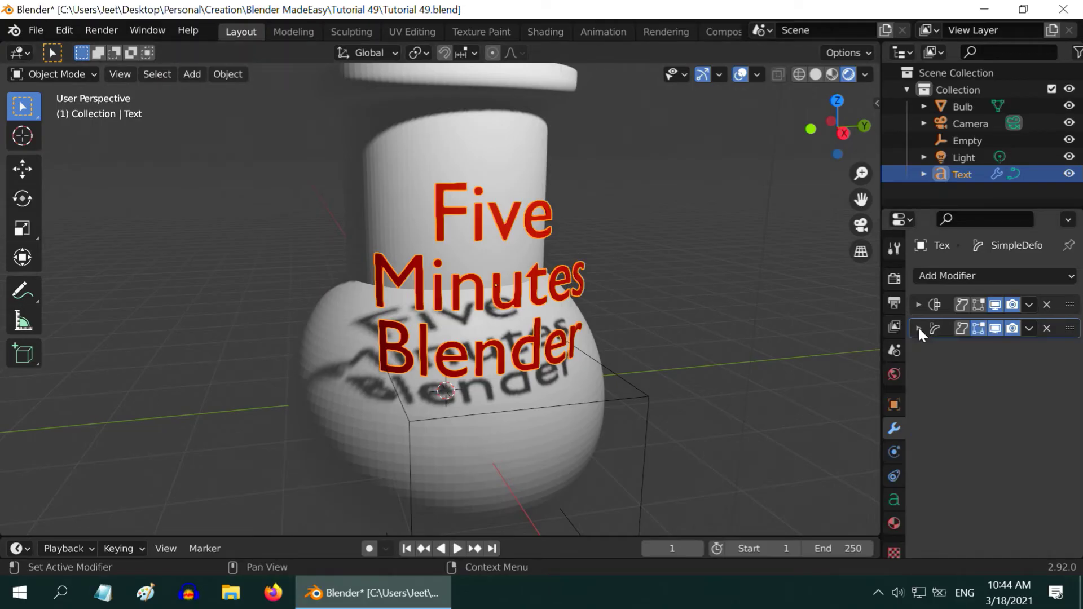
Step: Add a Shrinkwrap modifier to the text with the Bulb as its target
left_click(968, 275)
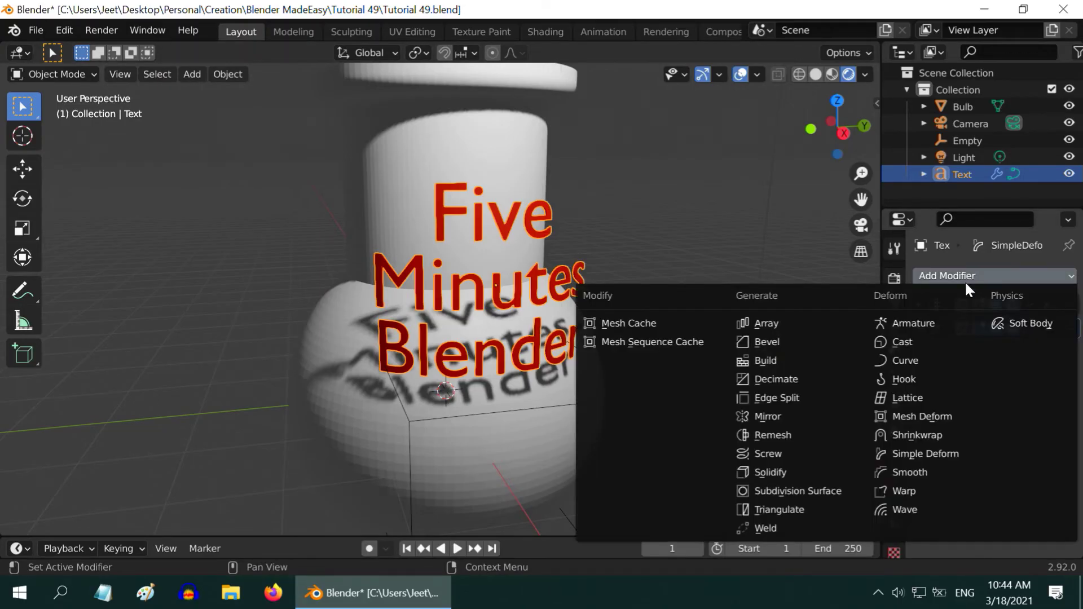
left_click(916, 435)
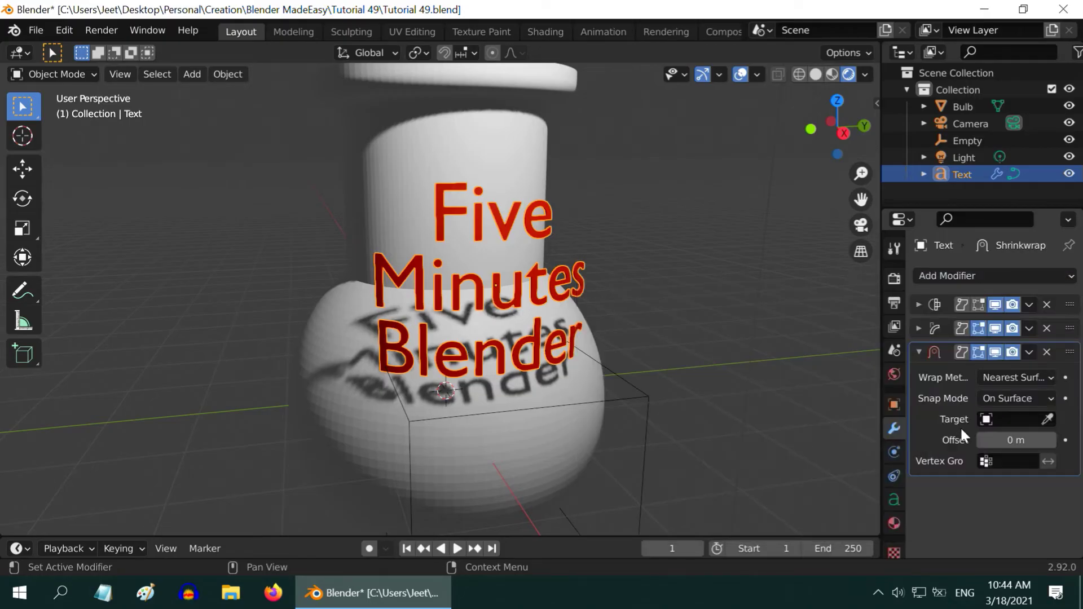
left_click(993, 419)
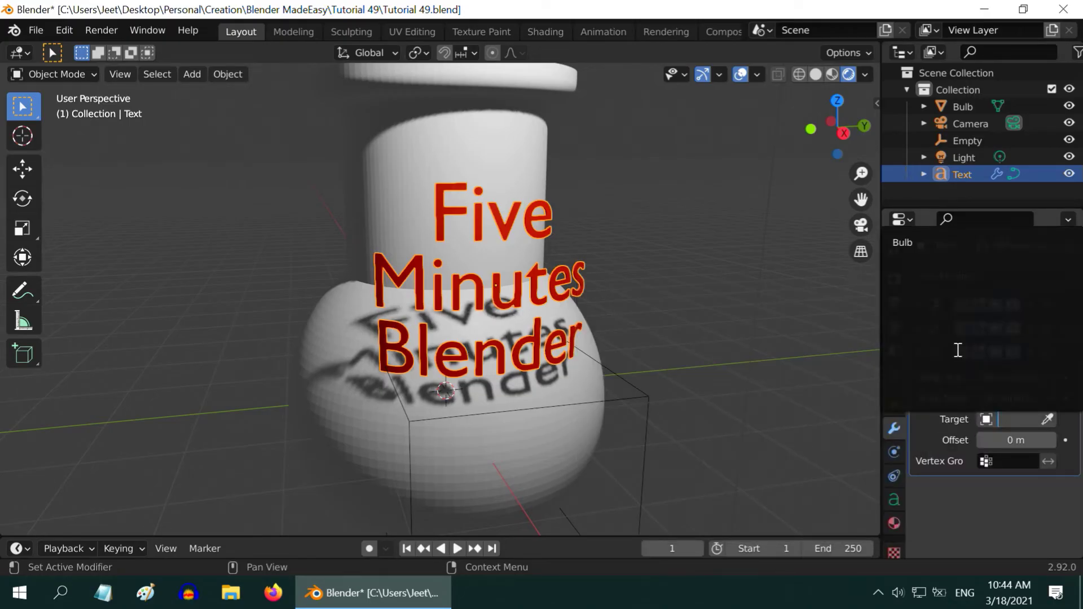
left_click(904, 243)
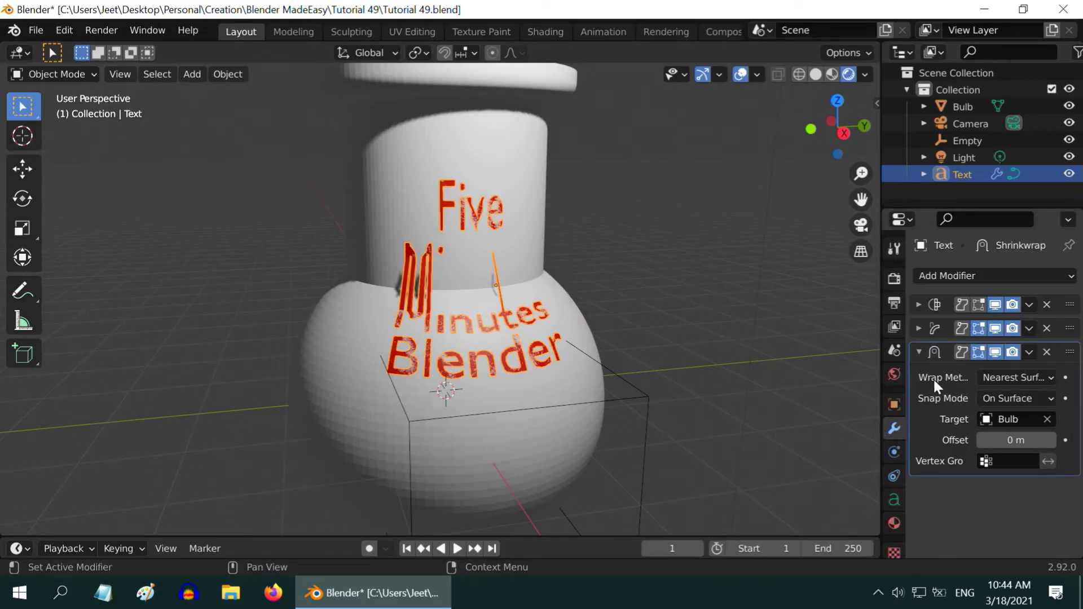
Step: Set the Shrinkwrap wrap method to Project along the Z axis with both Negative and Positive directions enabled
left_click(1006, 377)
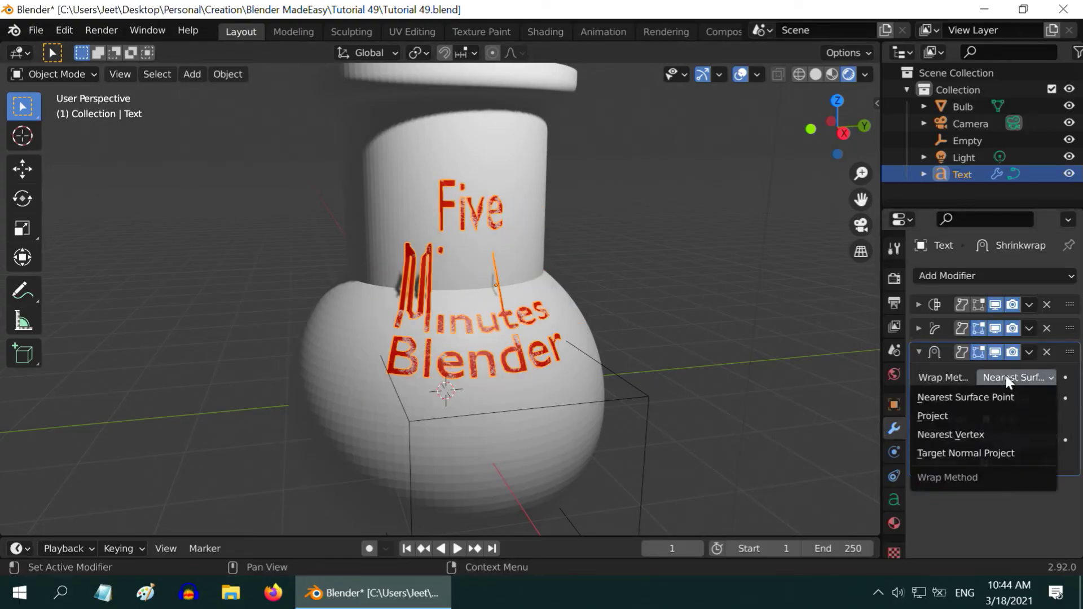
left_click(940, 417)
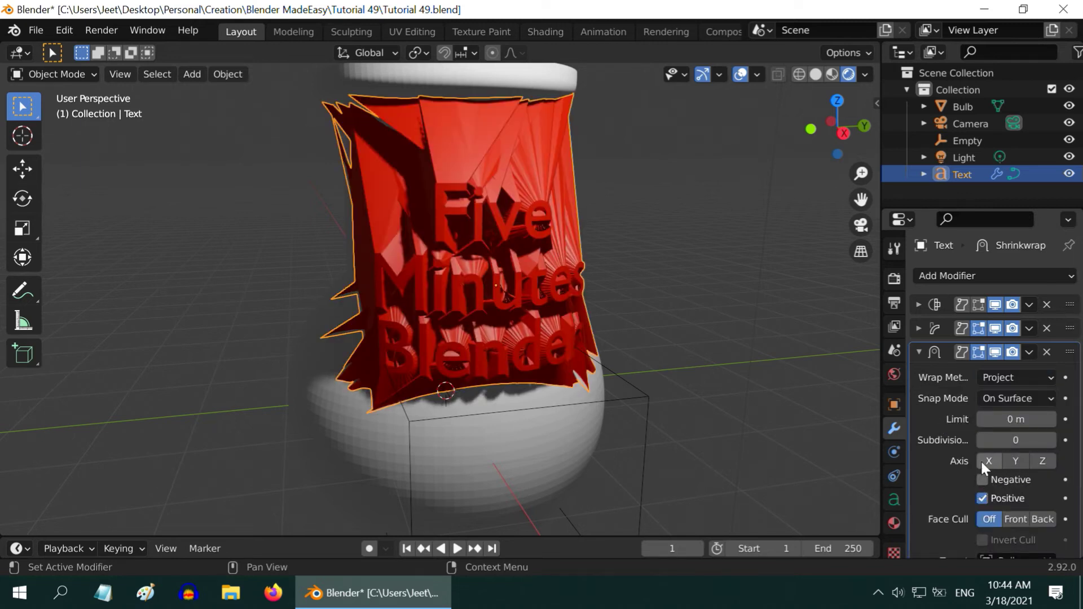
left_click(1042, 461)
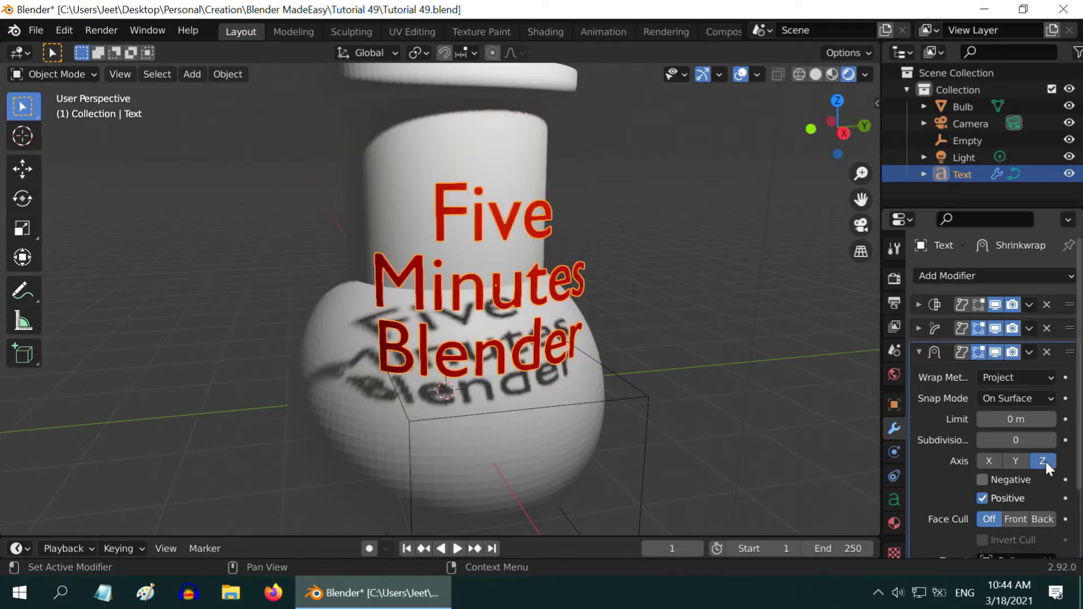
left_click(982, 479)
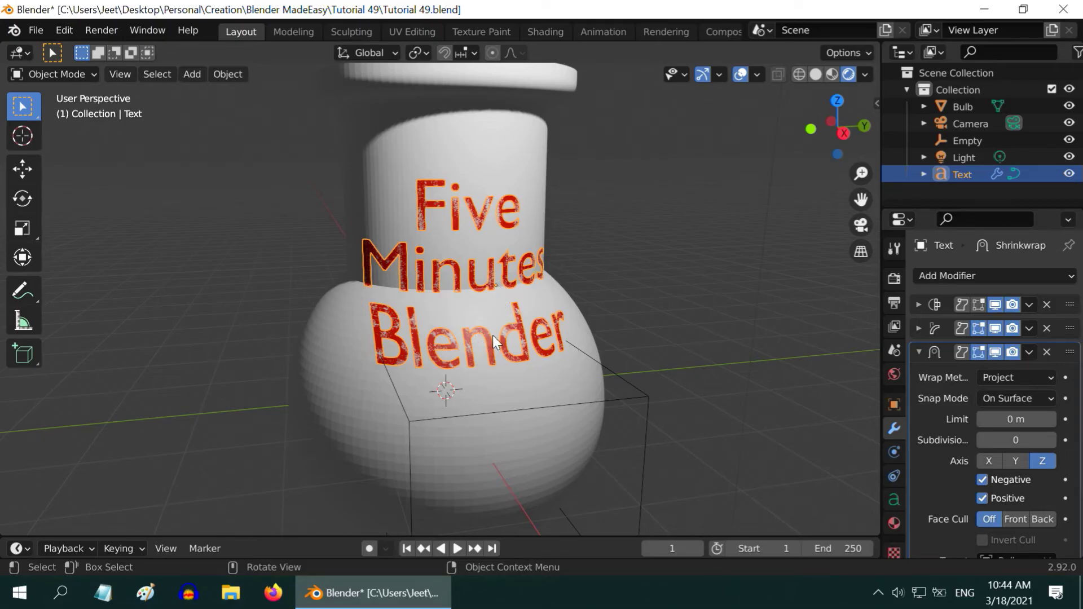
Step: Set the Shrinkwrap offset to 0.01 m and view the text on the bulb's surface
scroll(473, 347, "up", 3)
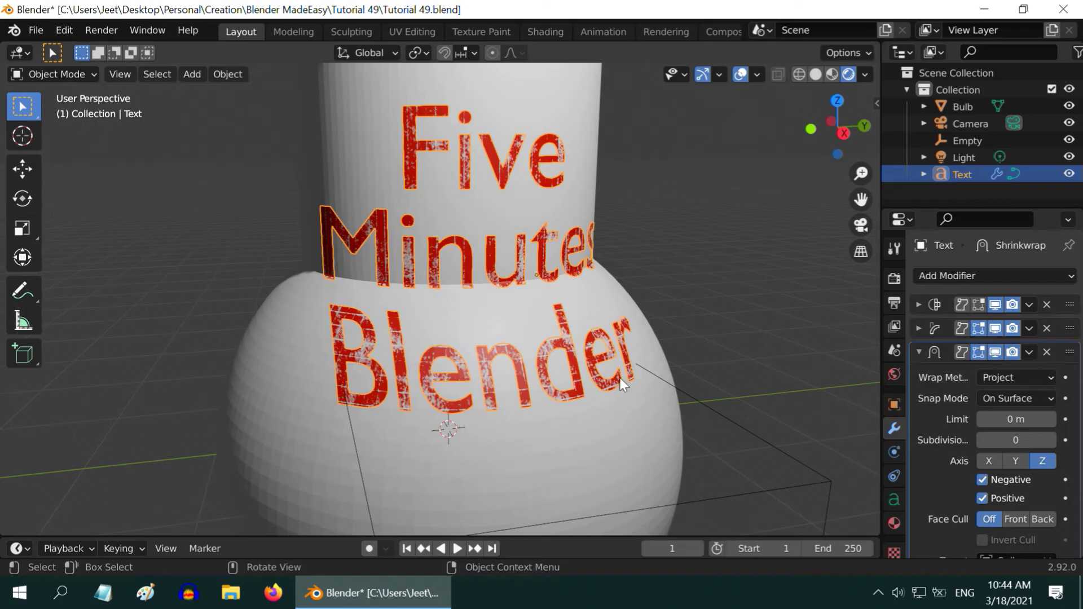
scroll(1009, 438, "down", 3)
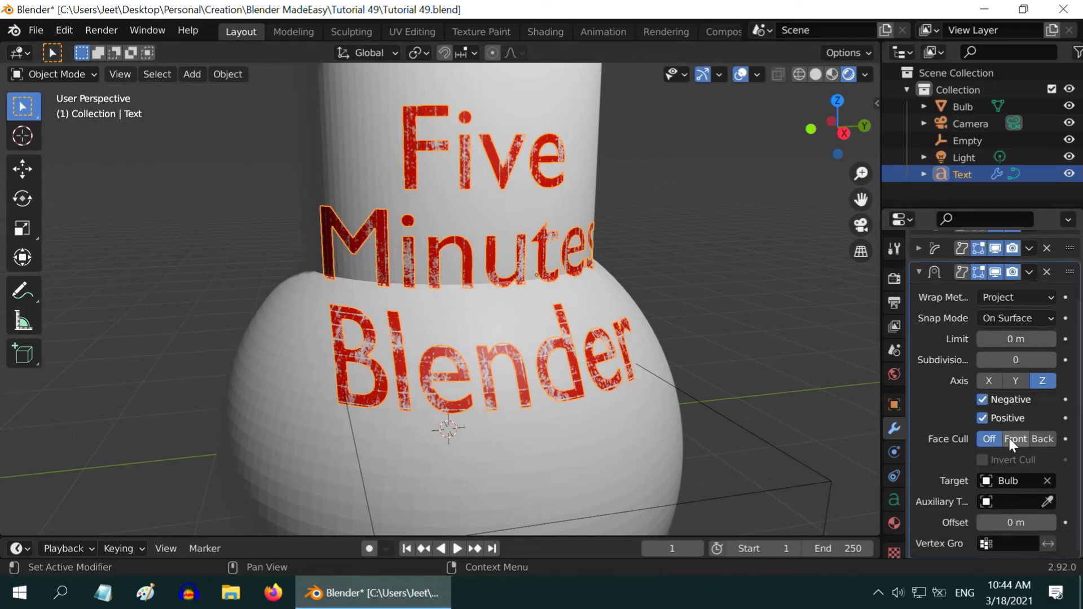
left_click(1009, 523)
key("ctrl+a")
type("0.01")
key("Return")
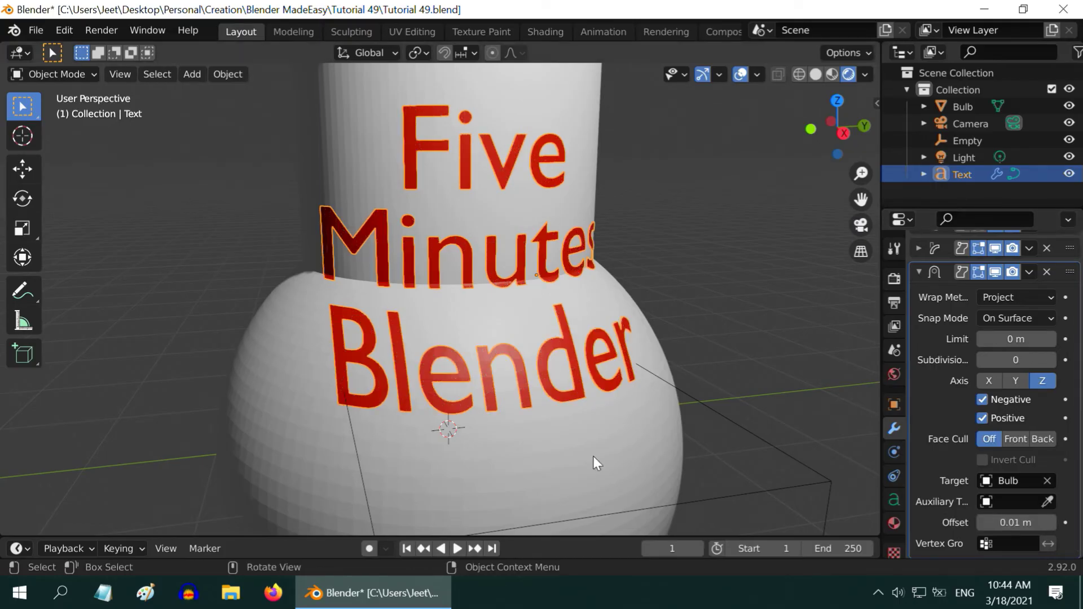
middle_click_drag(547, 398, 561, 414)
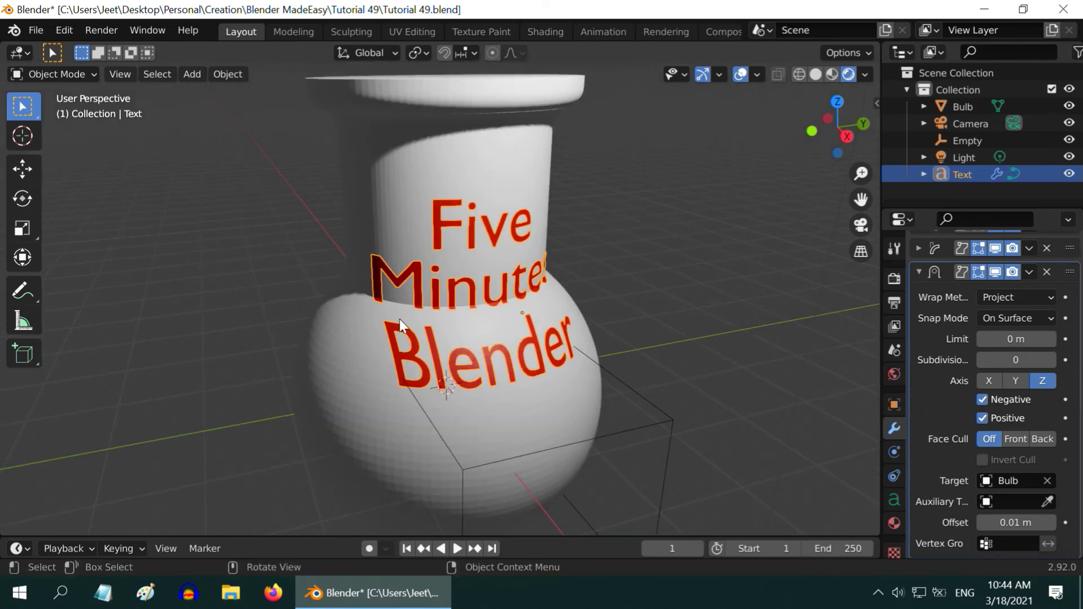
Step: Move the text down along Z onto the bulb's round body and set the Shrinkwrap snap mode to Outside Surface
left_click(30, 170)
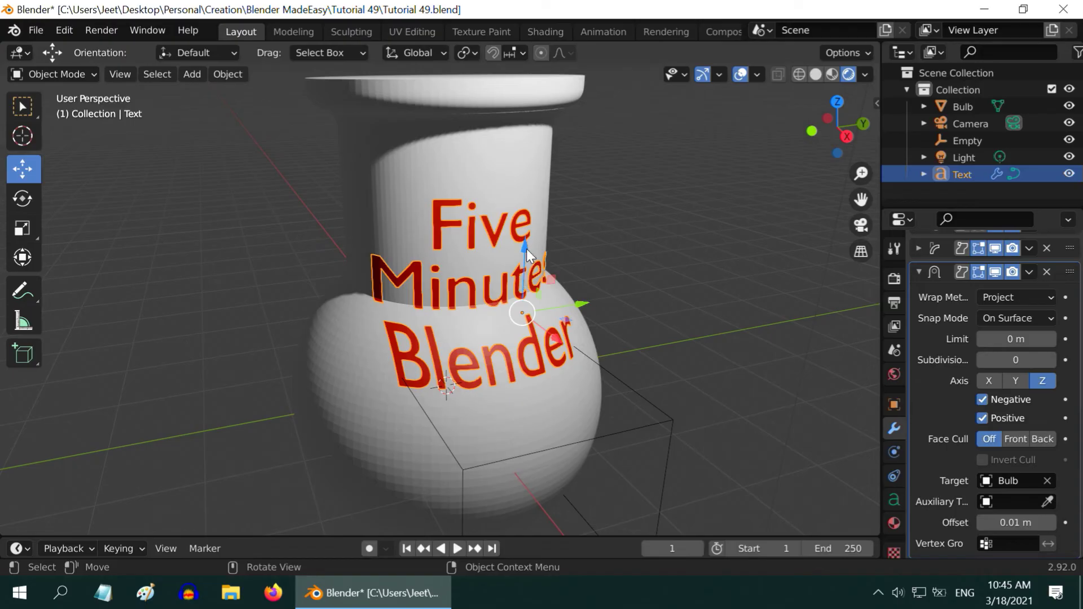
left_click_drag(525, 244, 557, 310)
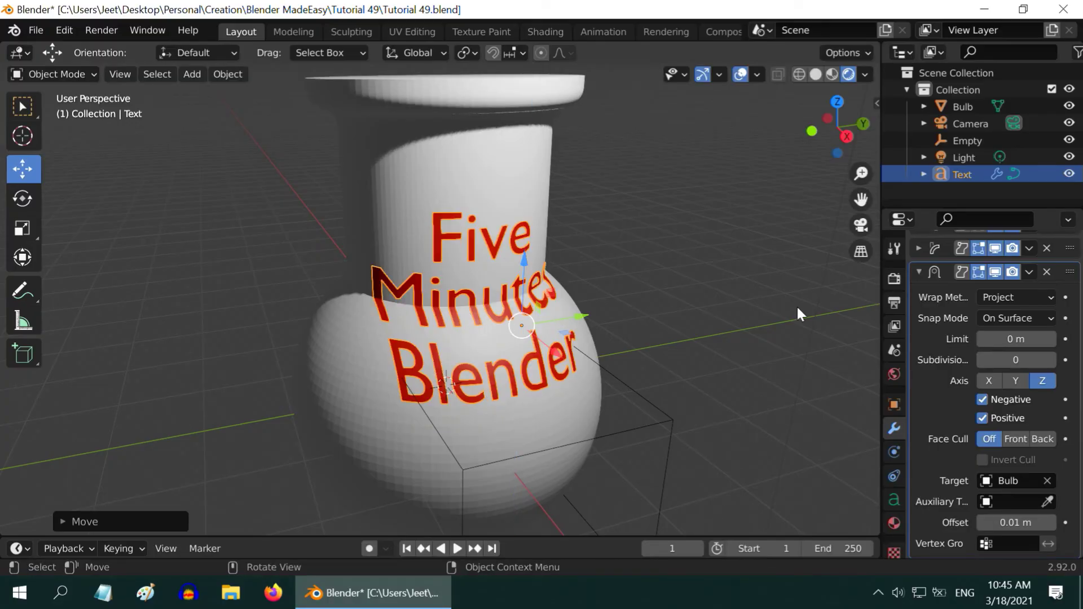
left_click(1004, 315)
left_click(997, 393)
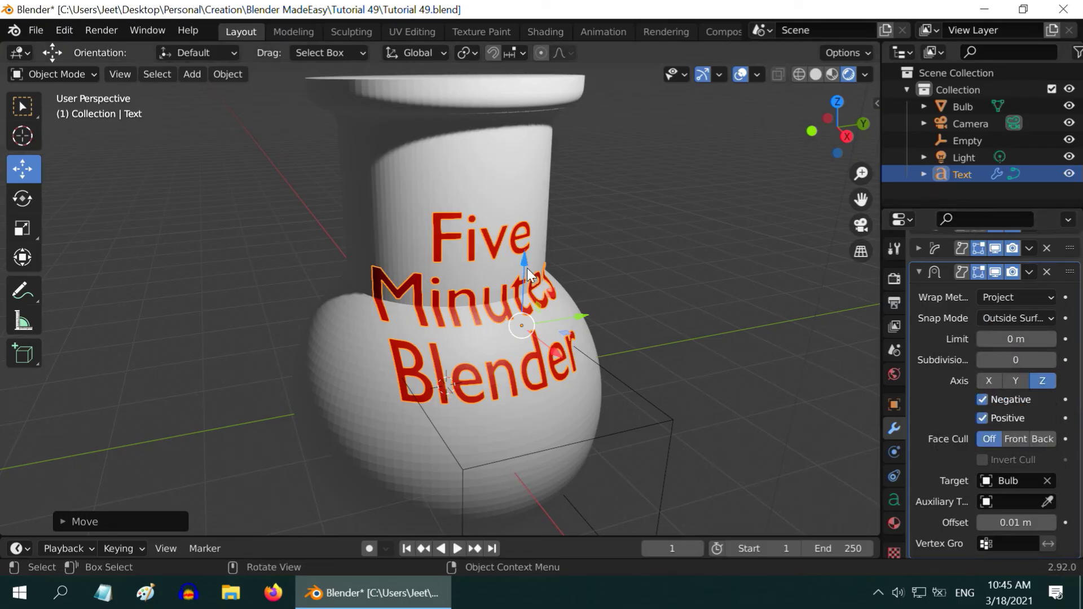
left_click_drag(527, 267, 508, 378)
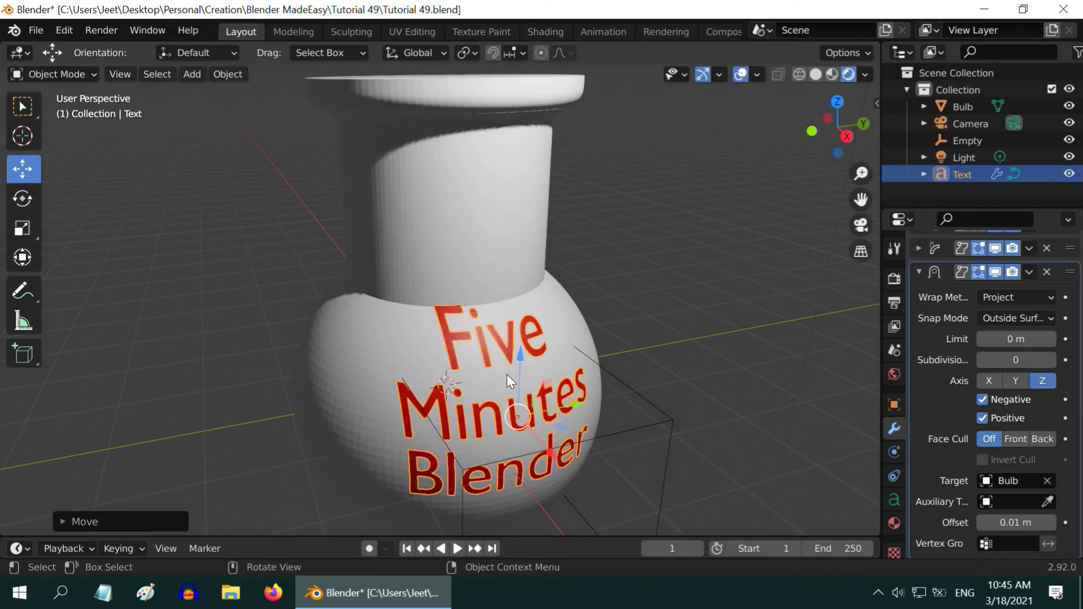
Step: Switch the Shrinkwrap wrap method to Target Normal Project and raise the text about 0.9 m along Z until it spans the bulb's neck
left_click(1002, 297)
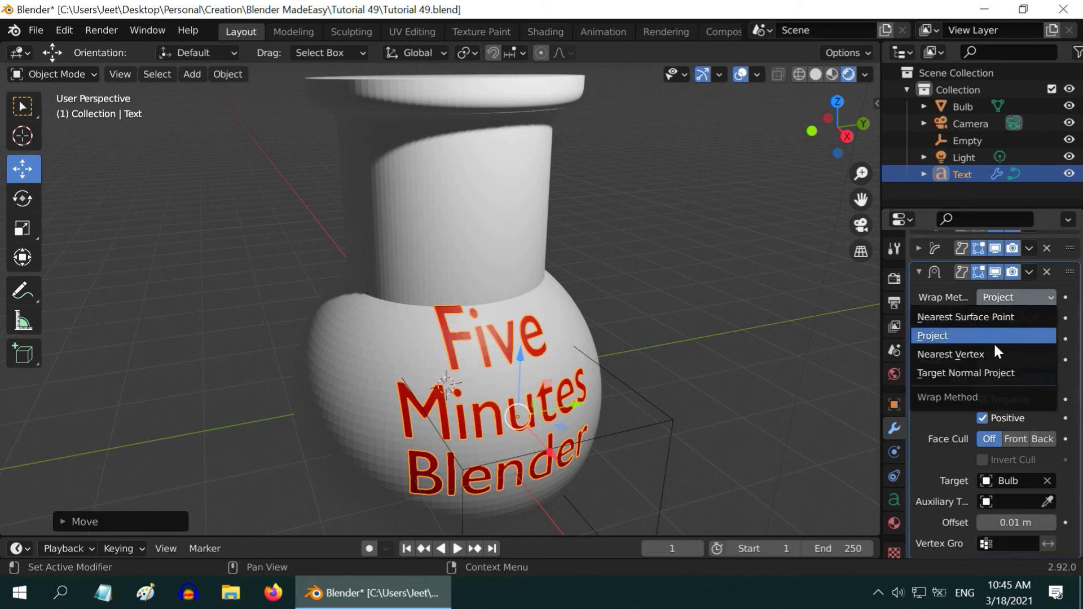
left_click(975, 372)
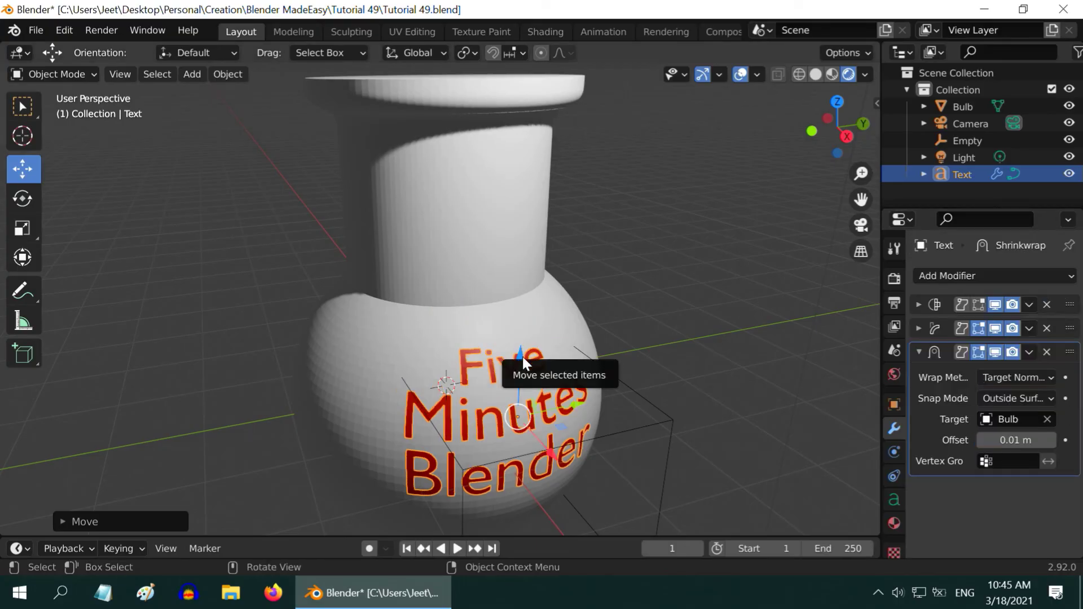
left_click_drag(522, 354, 506, 261)
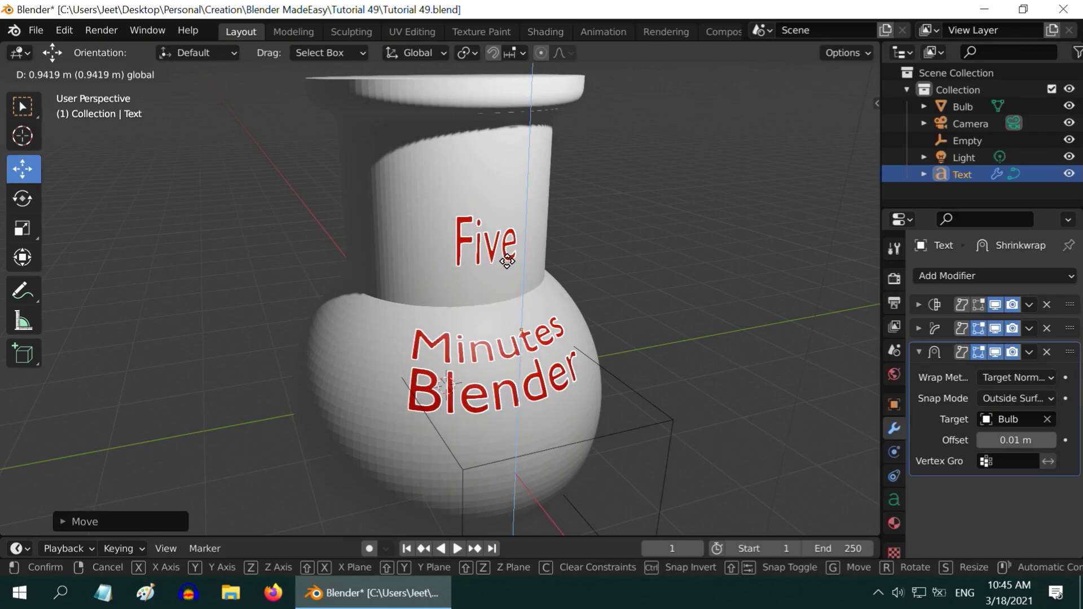
left_click(408, 361)
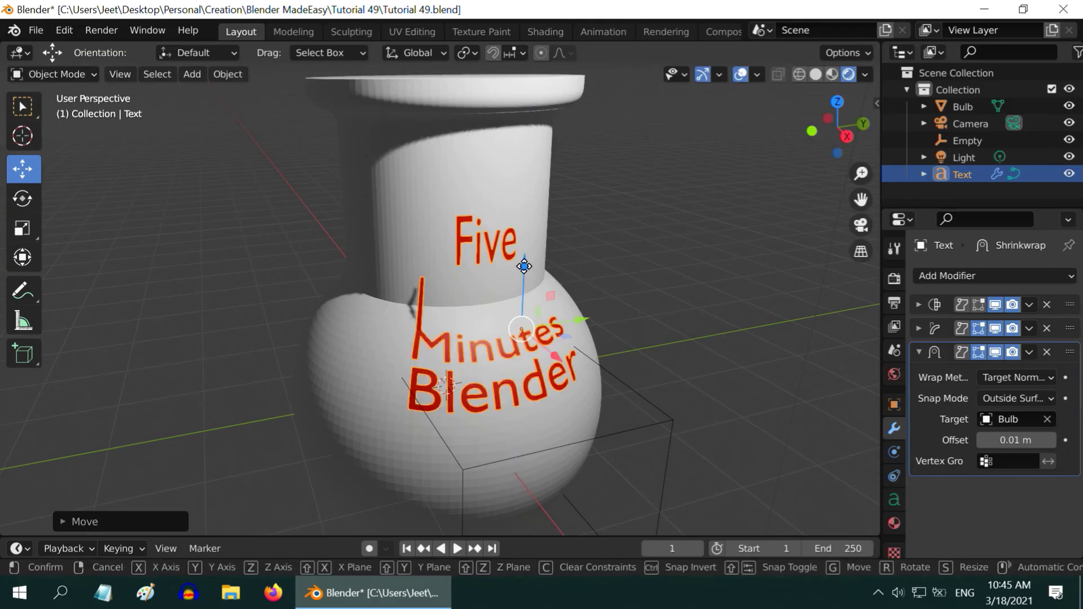
left_click_drag(524, 262, 524, 273)
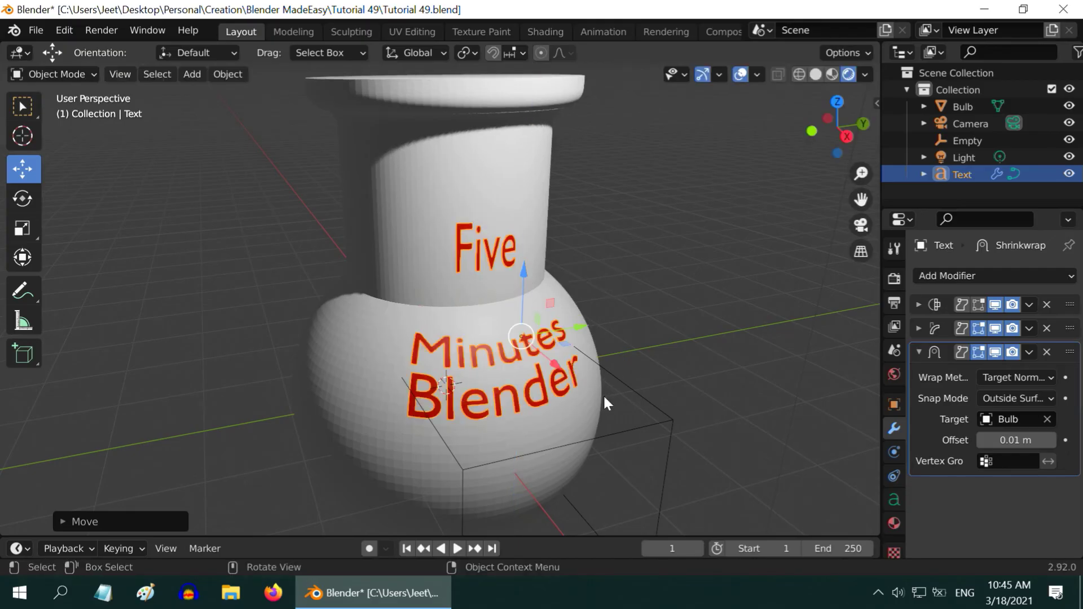
mouse_move(602, 394)
middle_mouse_down()
mouse_move(496, 388)
mouse_move(589, 381)
middle_mouse_up()
Step: Set the Shrinkwrap wrap method back to Project, raise the text about 0.28 m along Z, and leave it deselected
left_click(1005, 374)
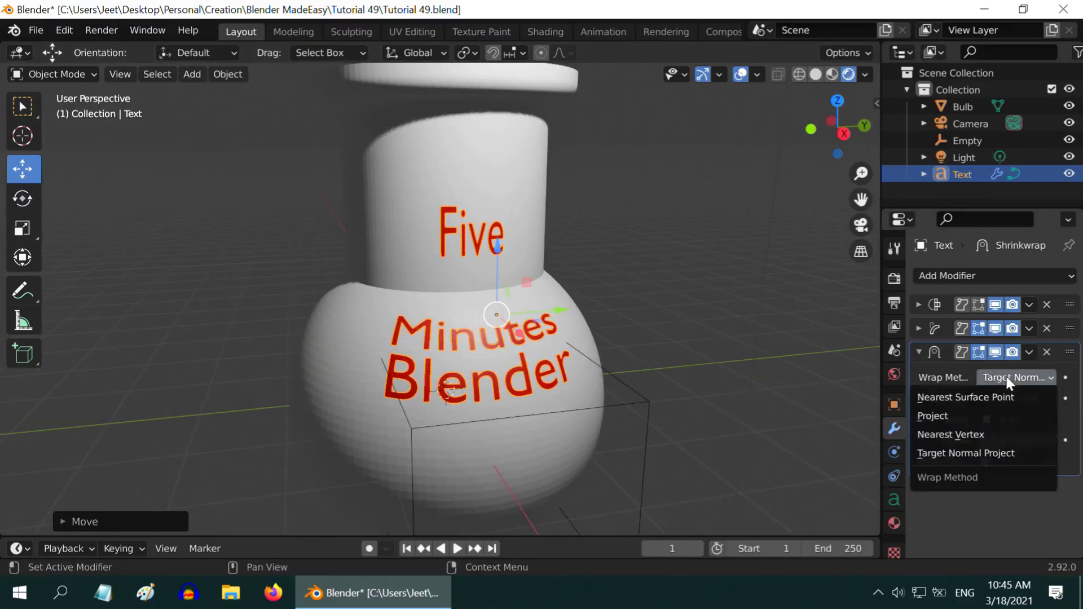
left_click(937, 420)
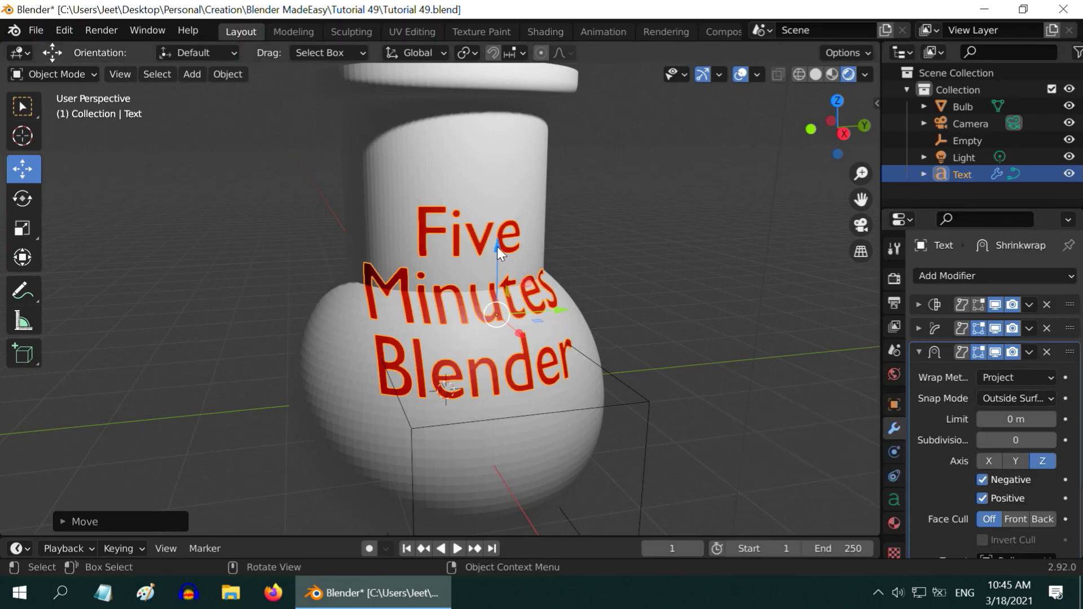
left_click_drag(496, 246, 507, 221)
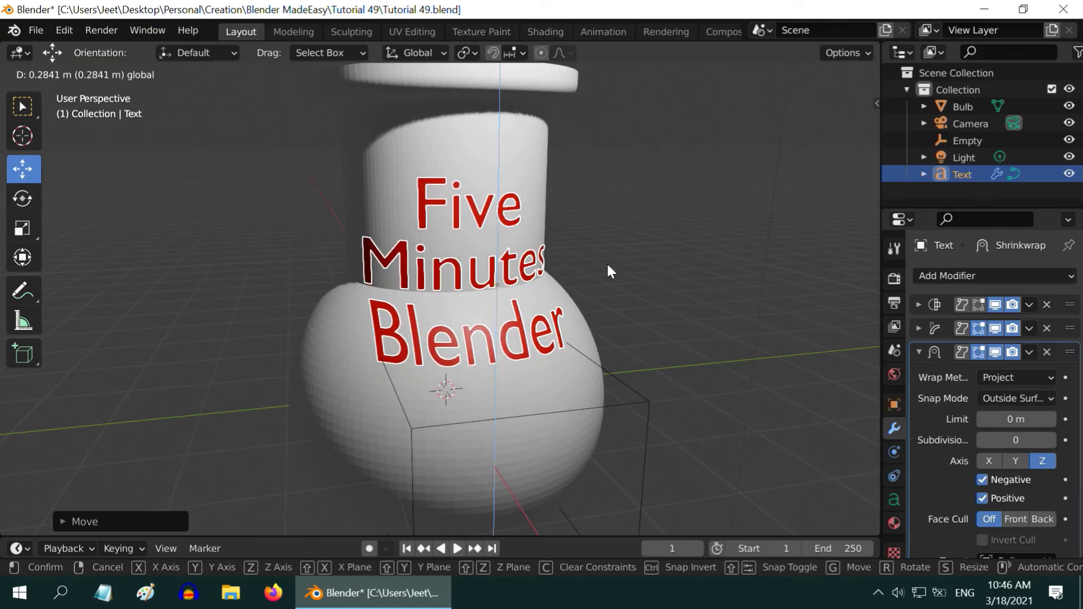
left_click_drag(608, 265, 608, 266)
left_click(678, 330)
mouse_move(687, 370)
middle_mouse_down()
mouse_move(618, 374)
mouse_move(618, 338)
mouse_move(639, 336)
mouse_move(674, 357)
middle_mouse_up()
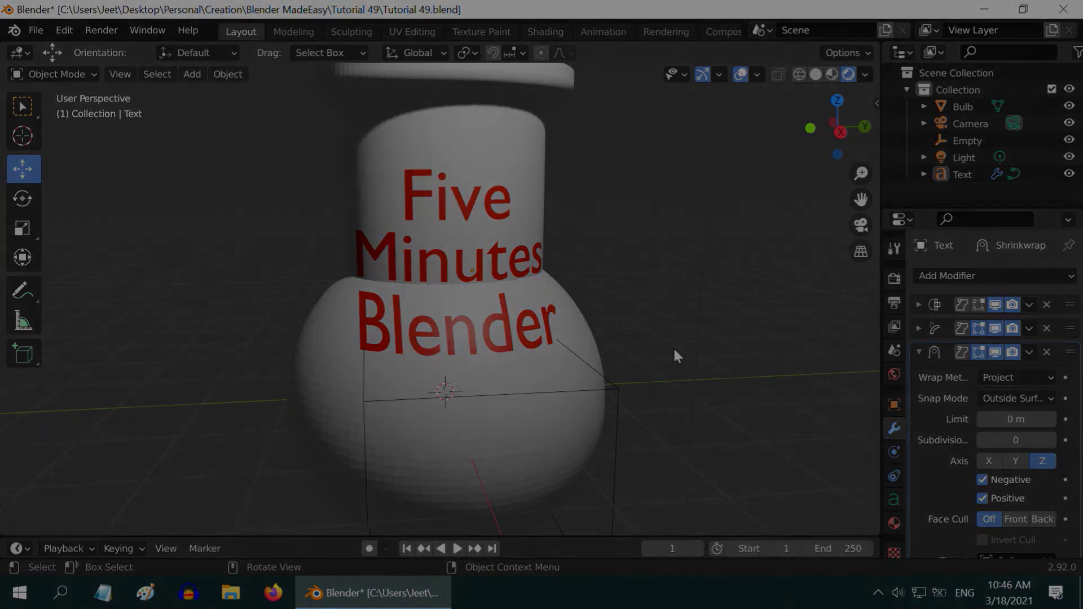